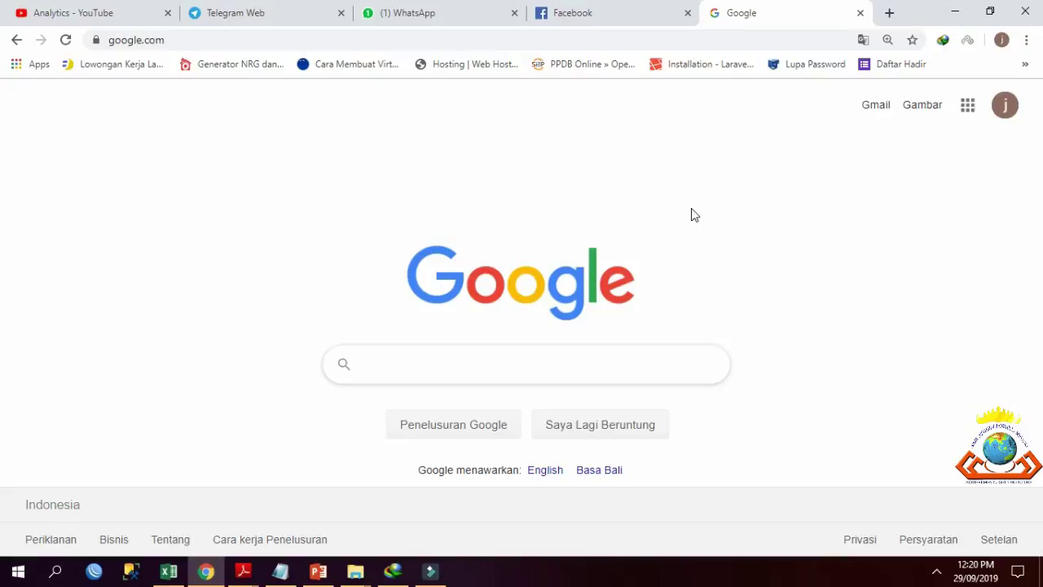
- Search Google for "gtk belajar kemdikbud"
left_click(484, 359)
type("g")
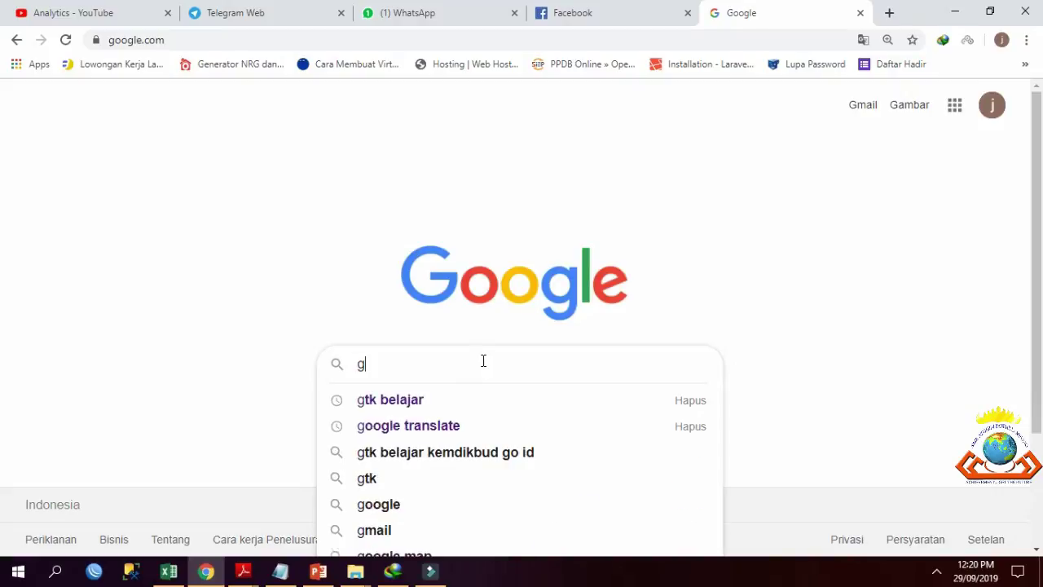
type("tk bele")
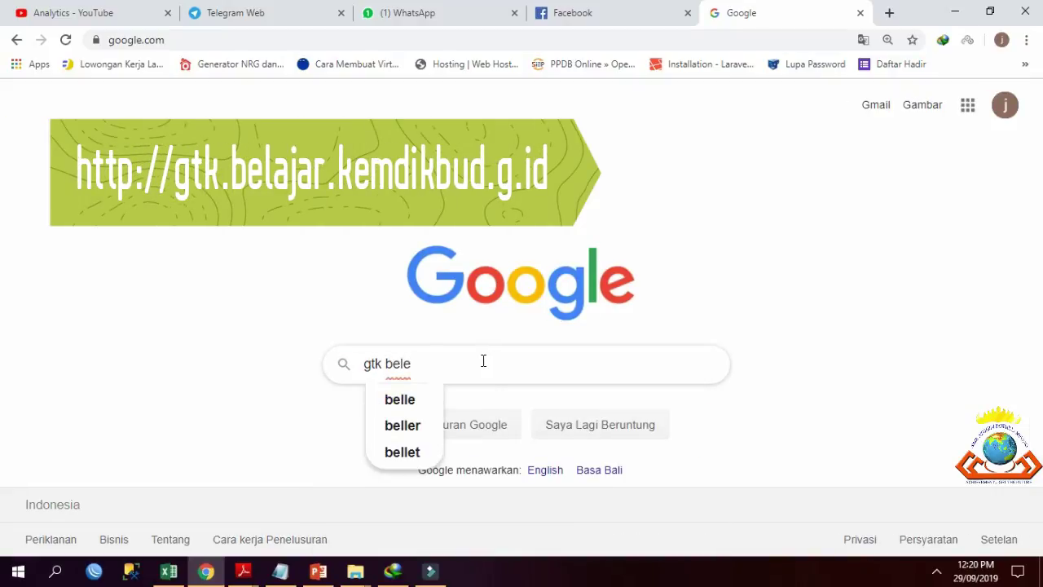
key("BackSpace")
type("arja")
key("BackSpace")
key("BackSpace")
key("BackSpace")
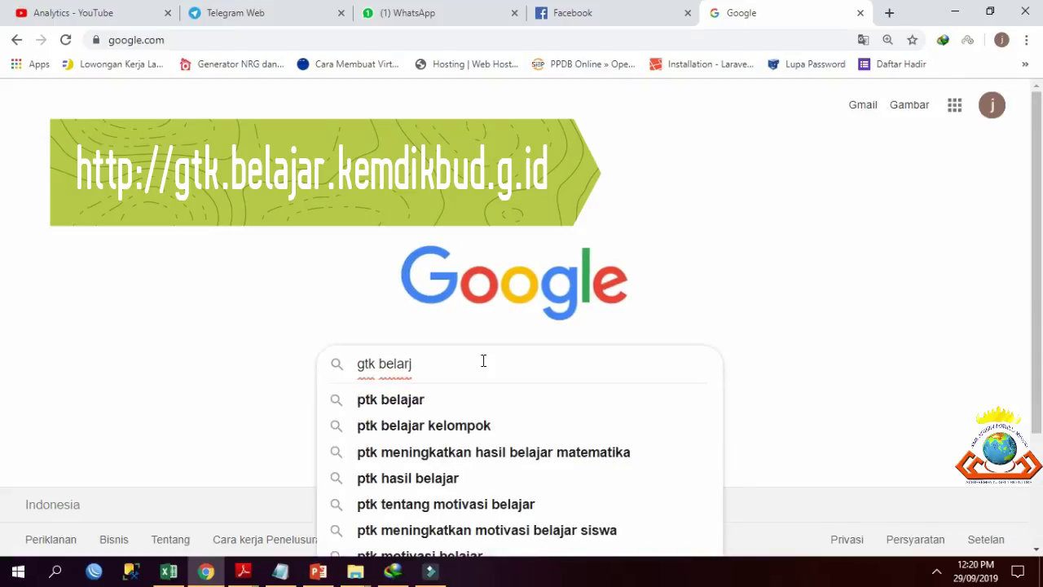
type("jar kemdikbud")
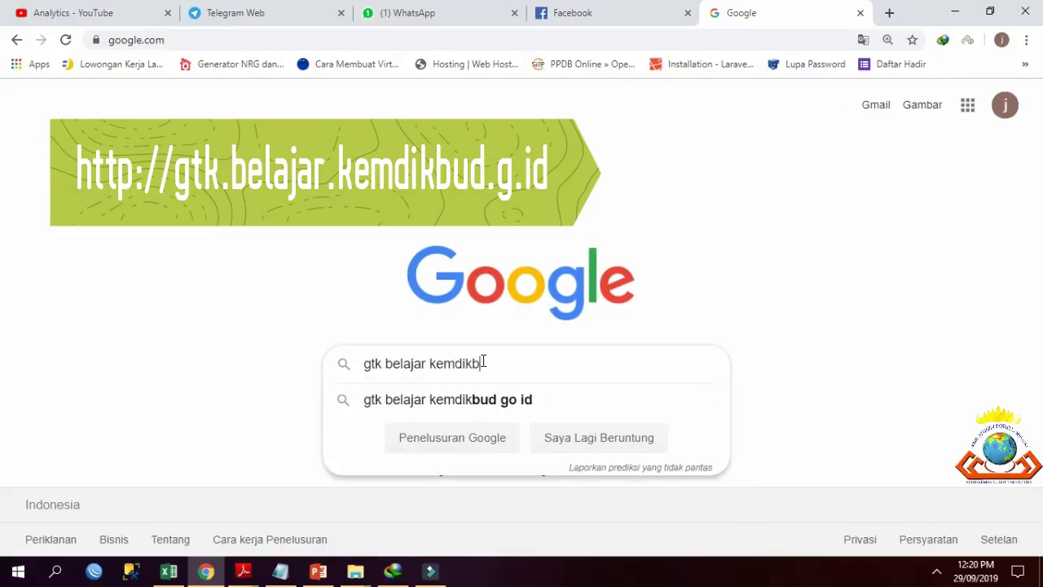
key("Return")
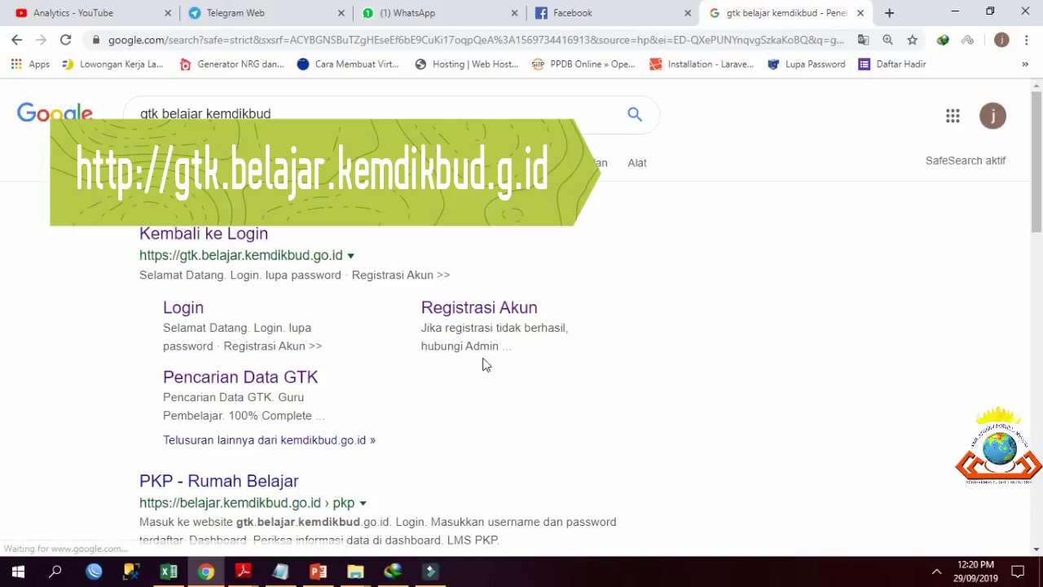
- Open the gtk.belajar.kemdikbud.go.id login page from the search results and go to its account registration form
left_click(261, 235)
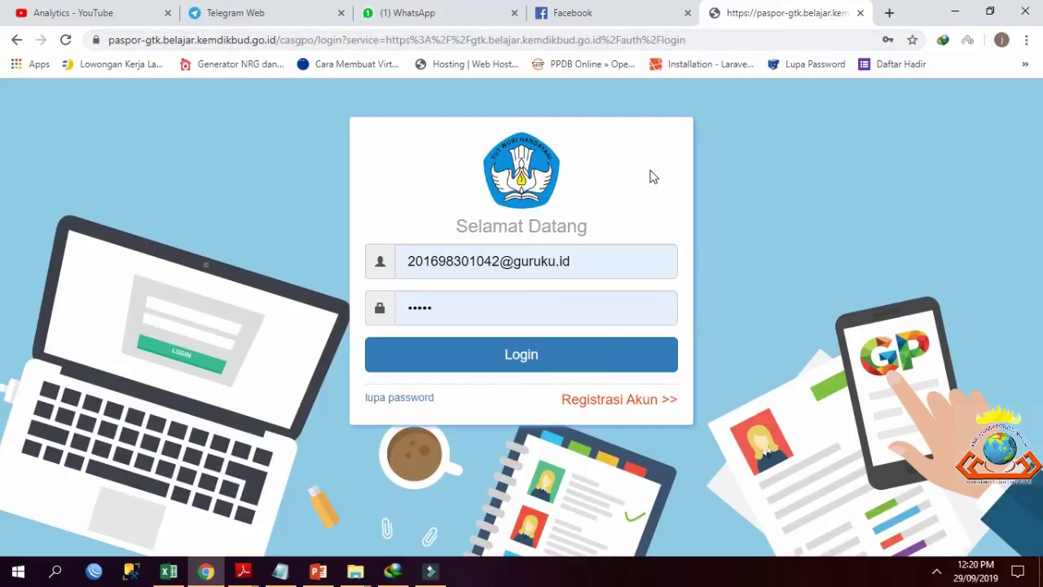
left_click(635, 405)
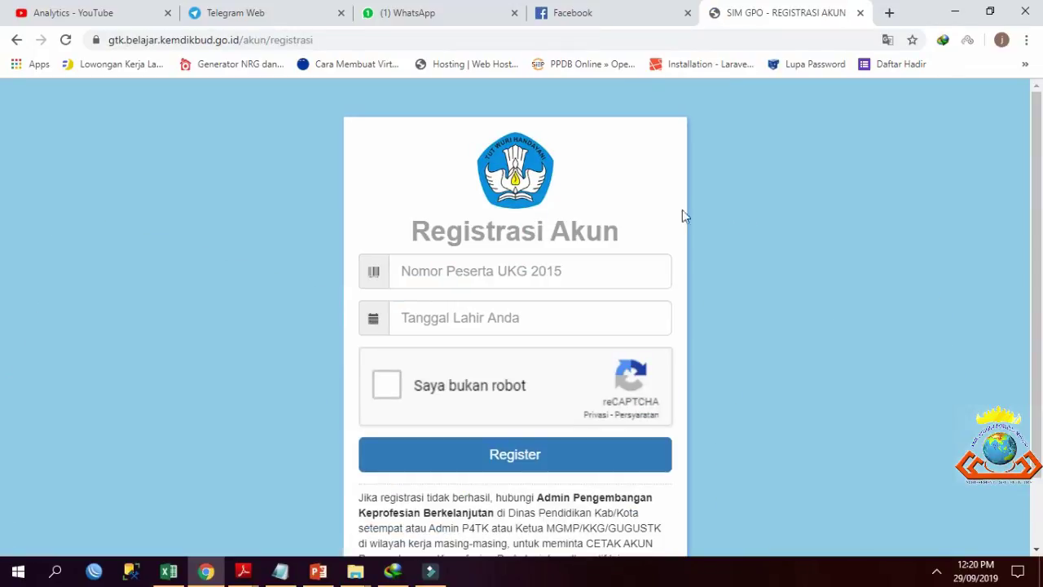
left_click(549, 324)
left_click(773, 303)
- Open the UKG number search (Cari No.UKG) from the registration page
scroll(767, 245, "down", 1)
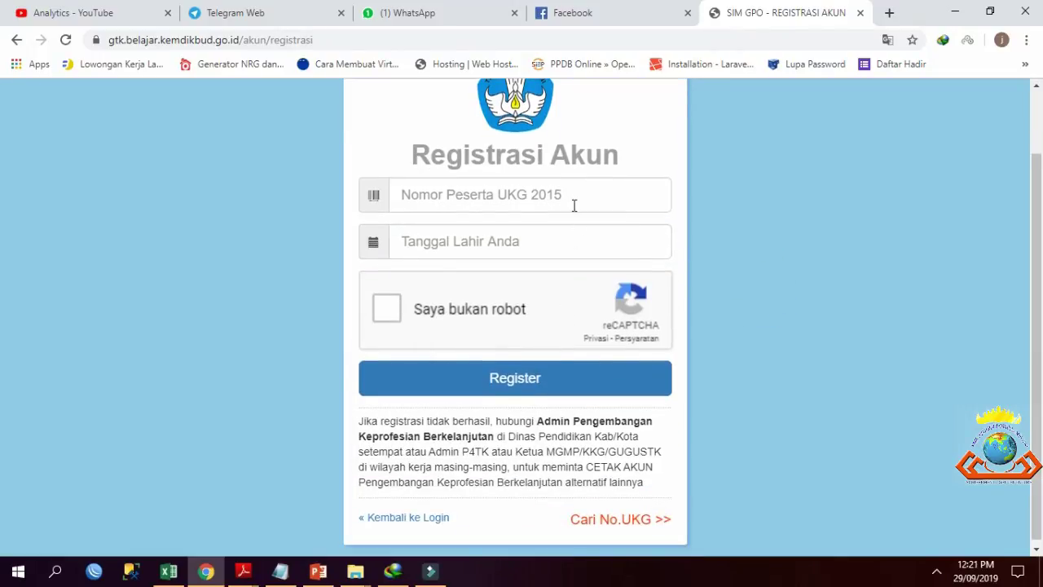
scroll(820, 280, "down", 1)
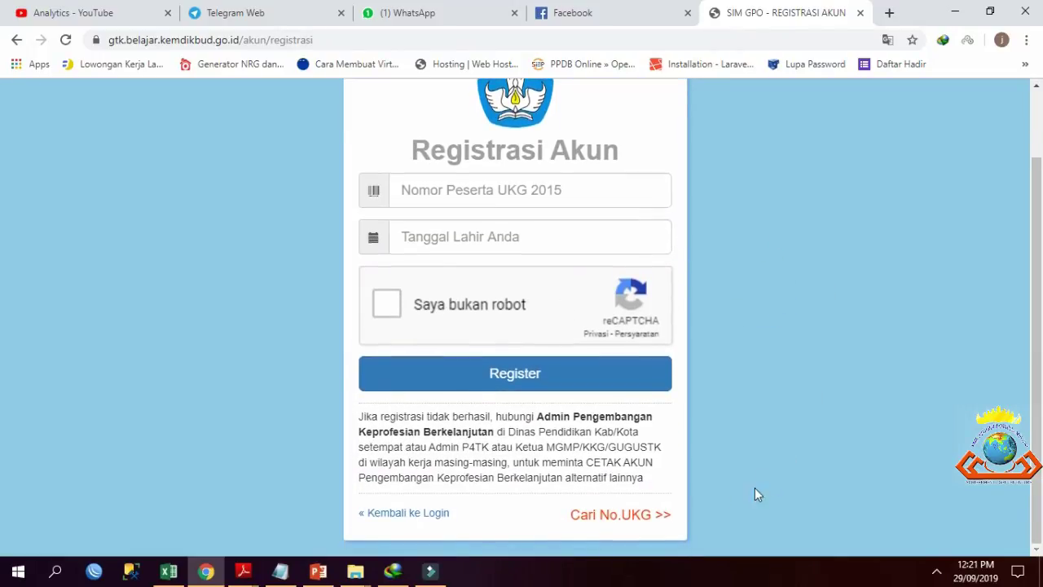
left_click(633, 517)
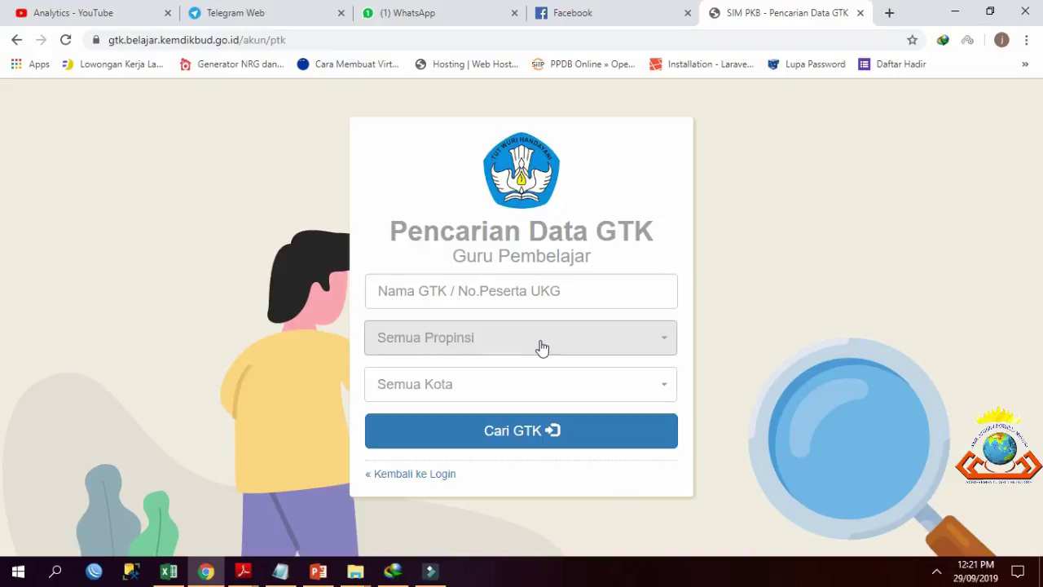
- Search the GTK data for the teacher's name, with the province set to Lampung
left_click(499, 290)
left_click(849, 293)
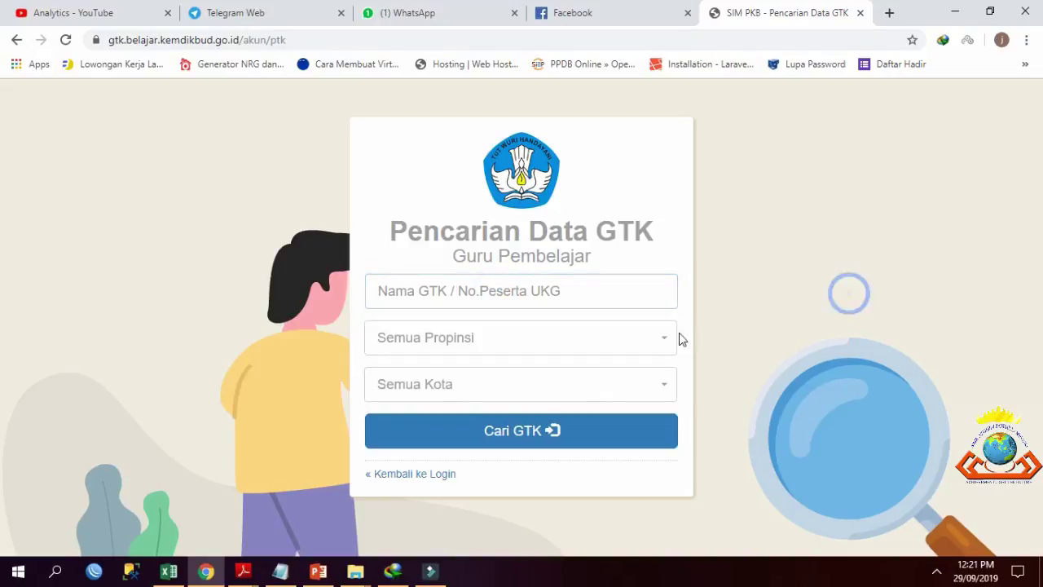
left_click(557, 289)
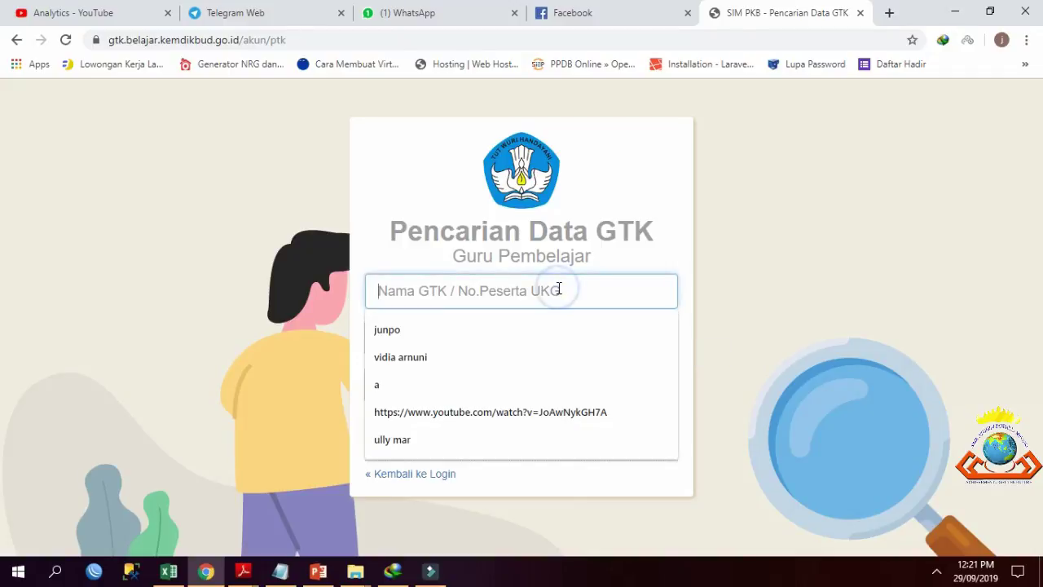
type("junpo")
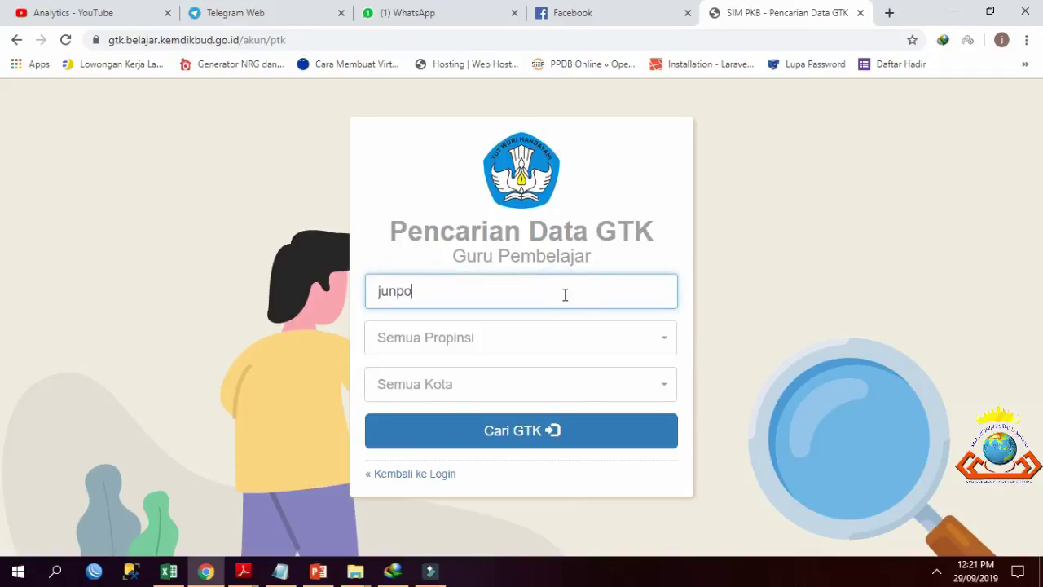
left_click(564, 352)
left_click(394, 284)
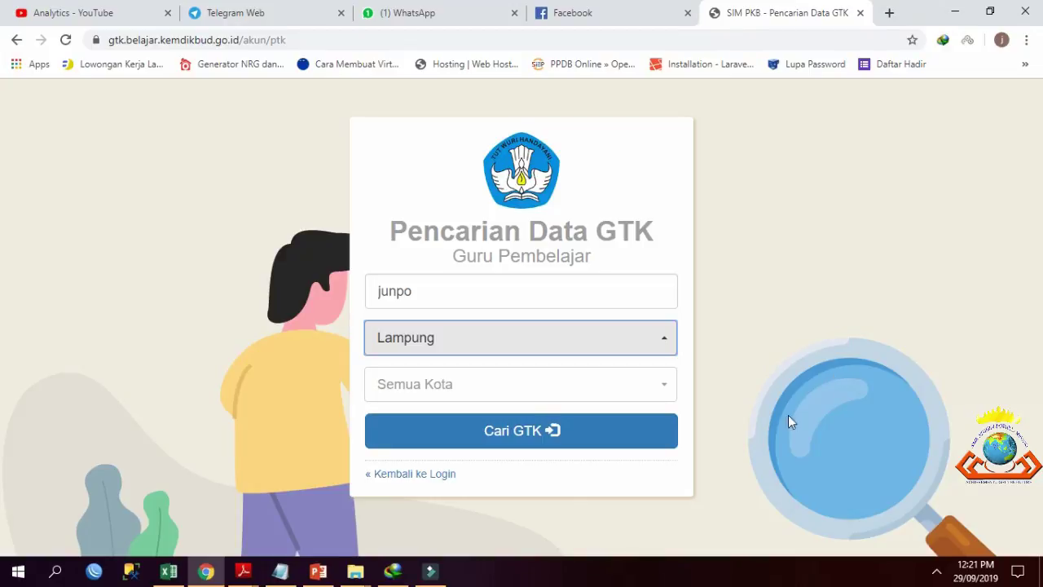
left_click(537, 431)
- Start the account registration with the UKG participant number of the second teacher in the search results
scroll(552, 417, "down", 1)
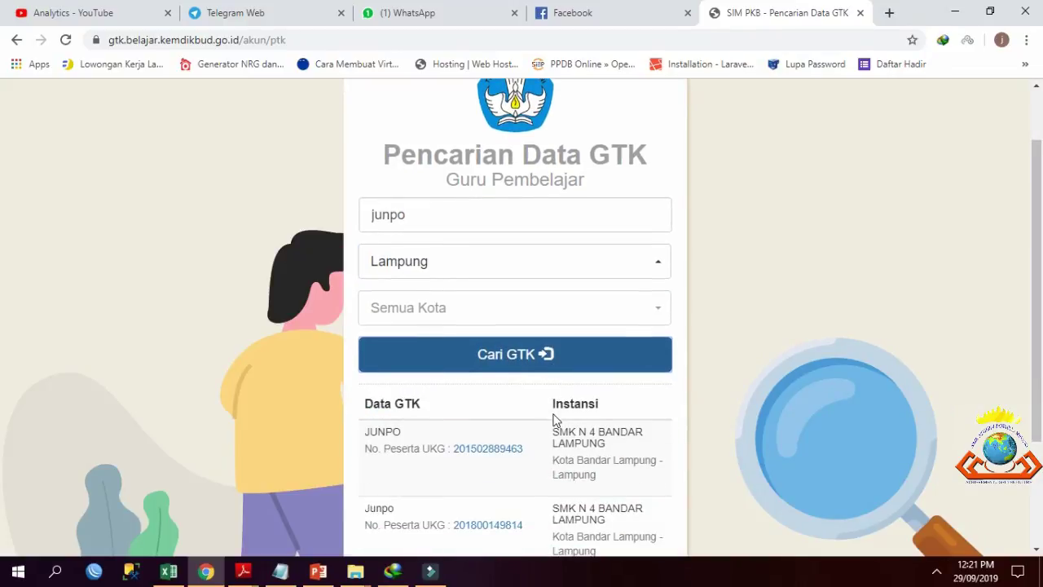
scroll(624, 413, "down", 1)
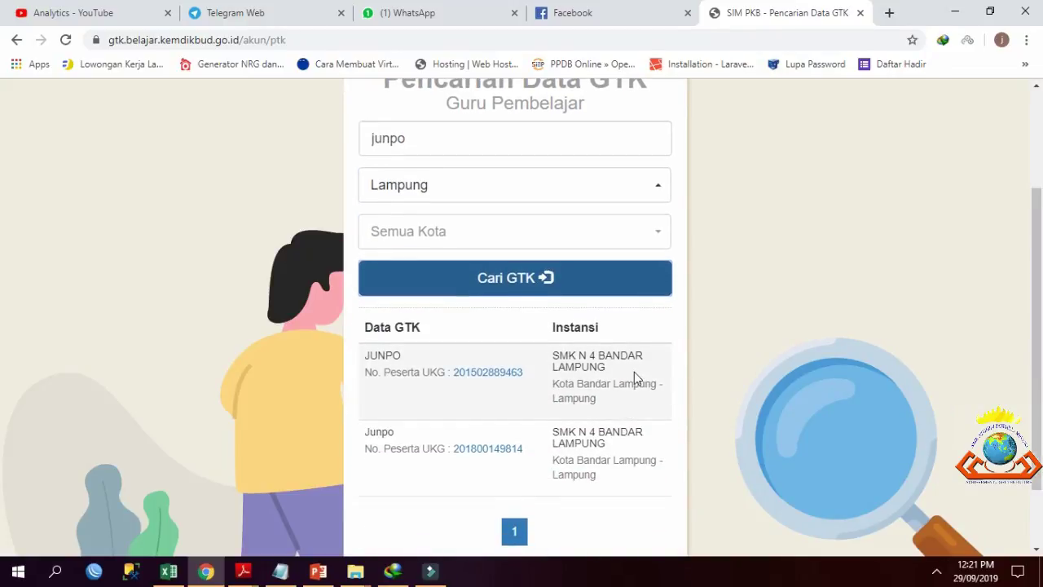
scroll(634, 378, "down", 1)
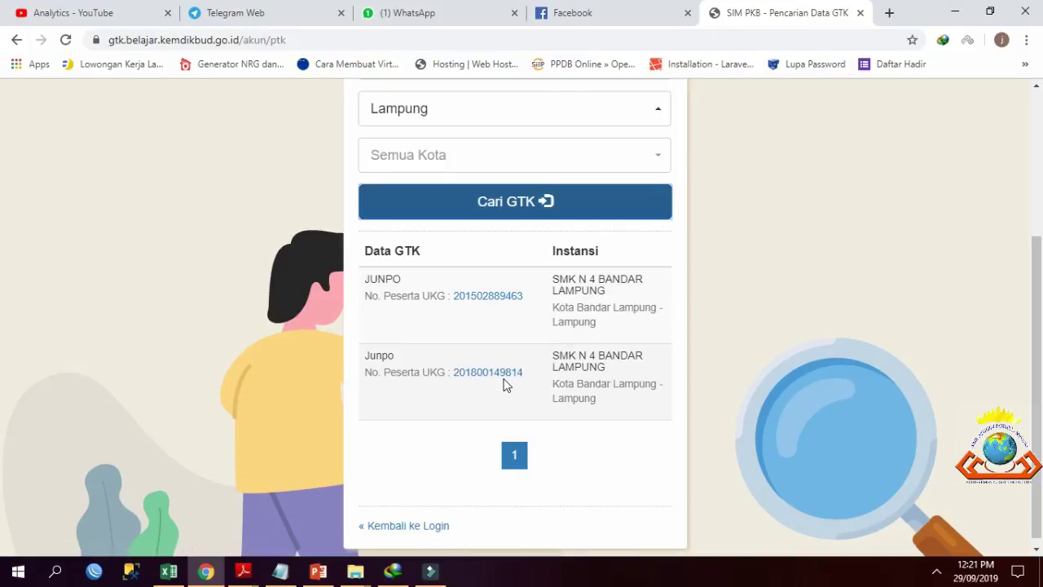
scroll(565, 334, "up", 1)
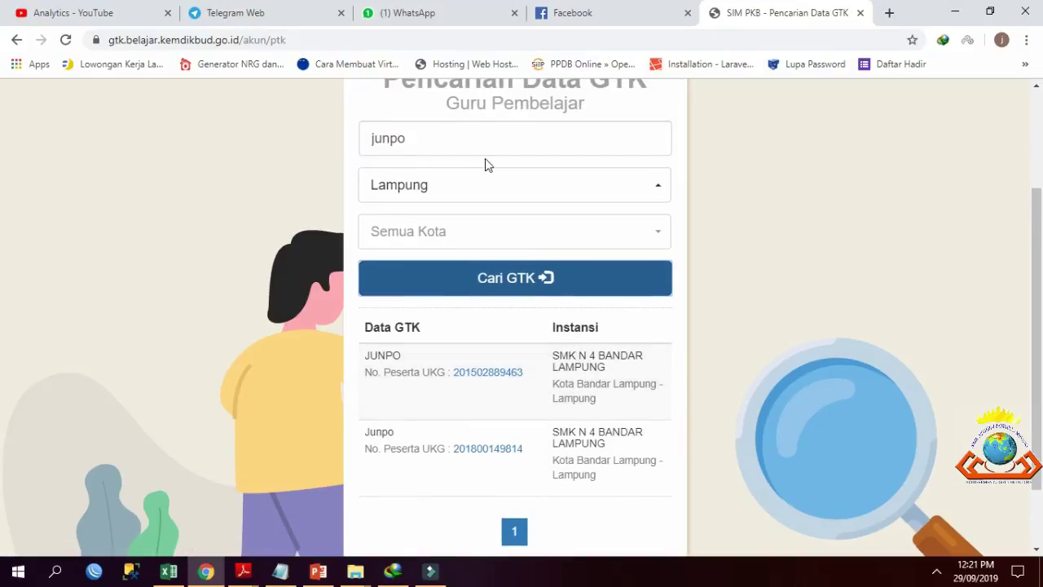
scroll(501, 382, "down", 1)
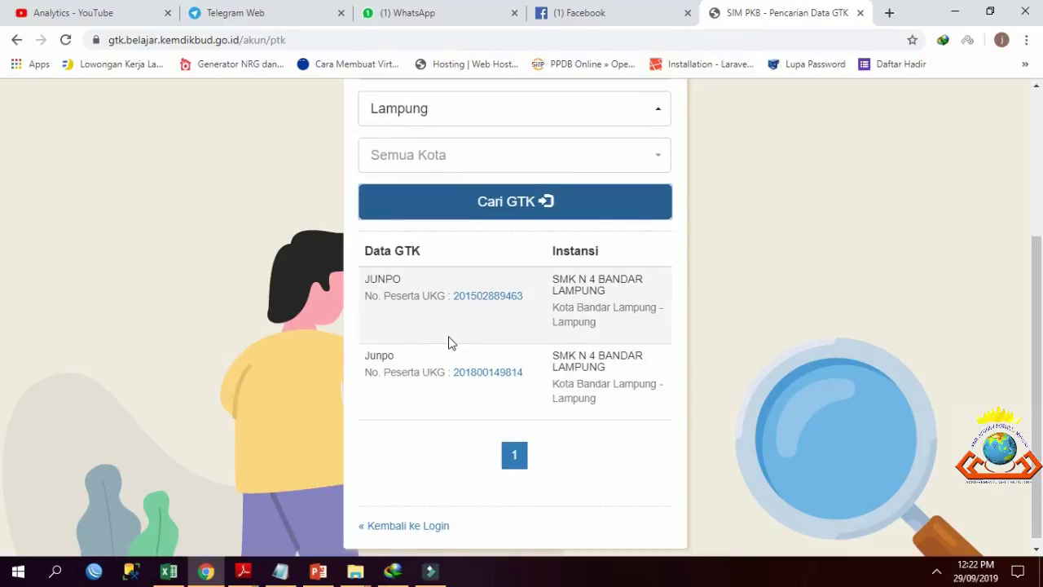
left_click(487, 373)
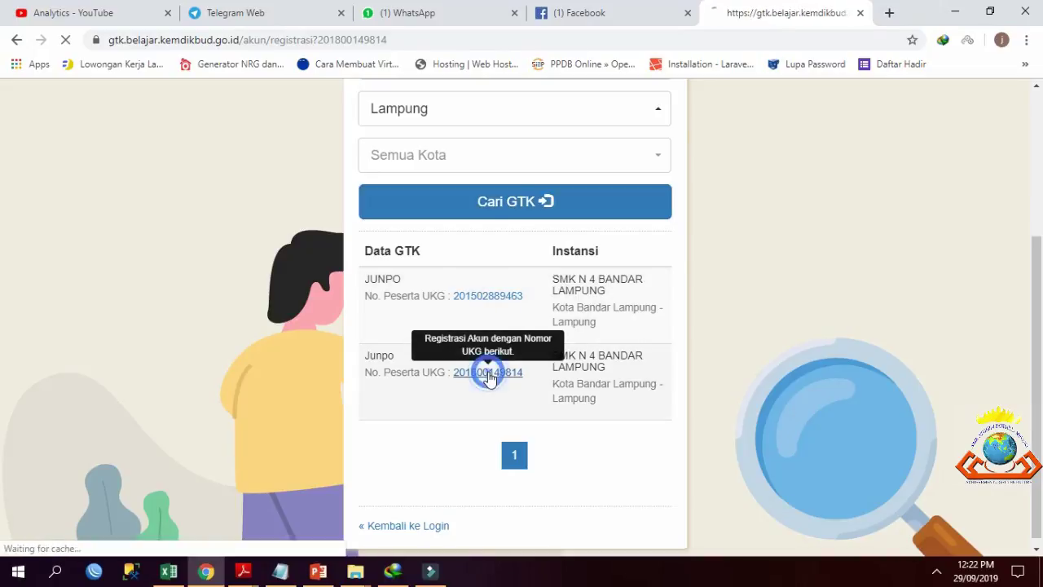
- Fill in the teacher's date of birth in the registration form by choosing the decade, year, month and day in the calendar
left_click(520, 321)
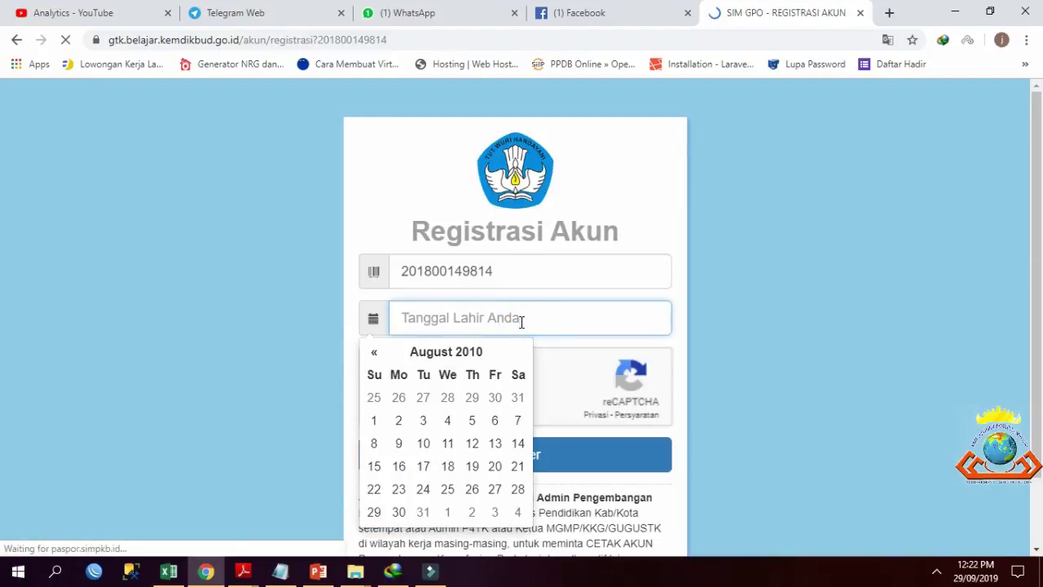
left_click(438, 351)
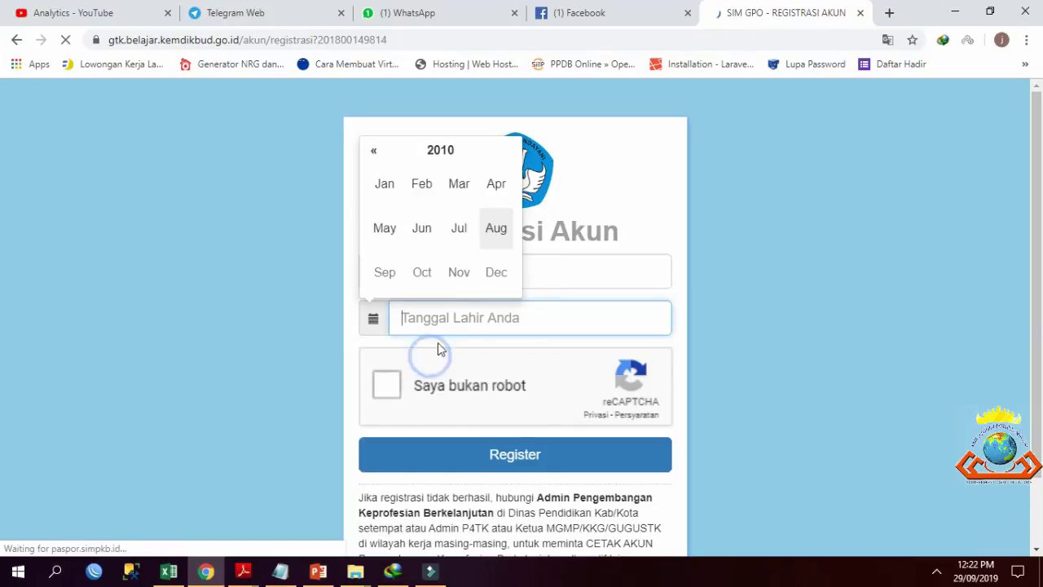
left_click(442, 150)
left_click(445, 155)
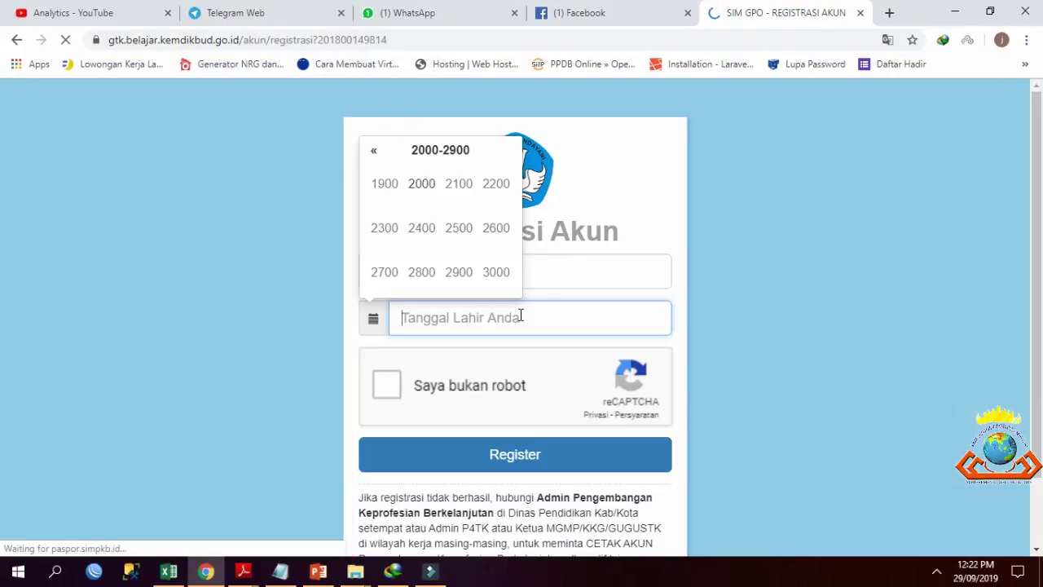
left_click(375, 149)
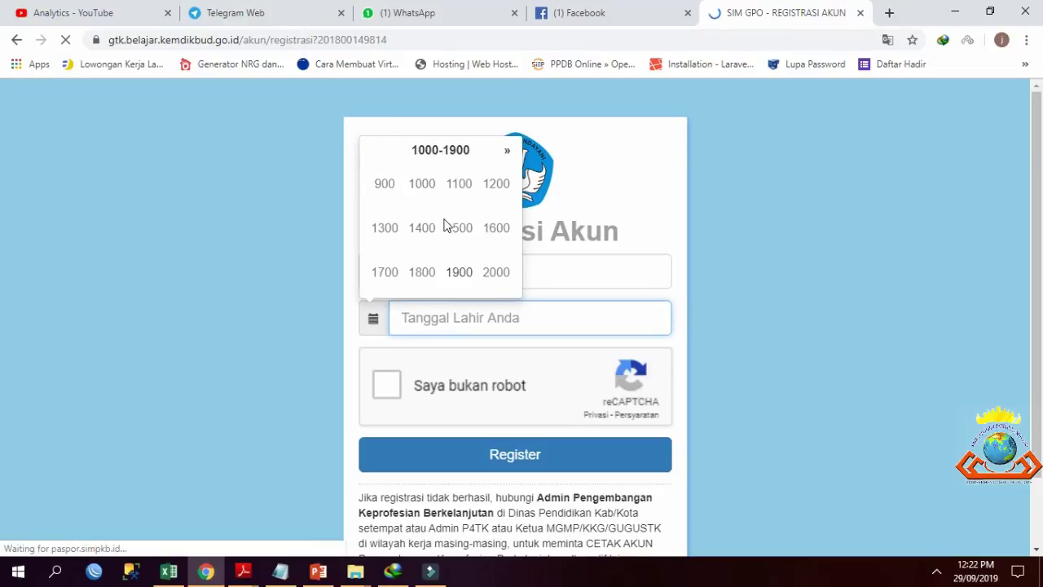
left_click(468, 272)
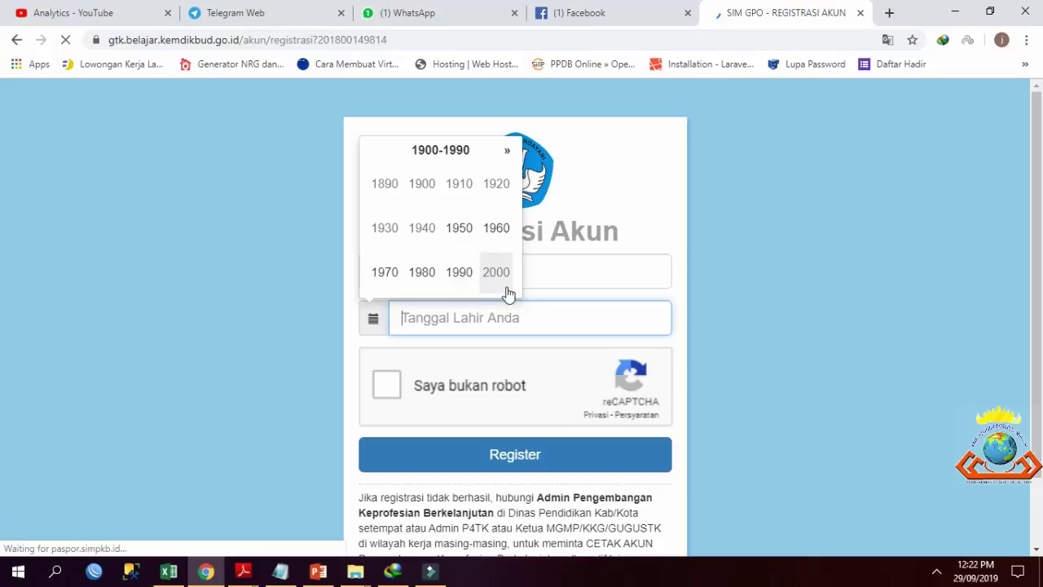
left_click(421, 272)
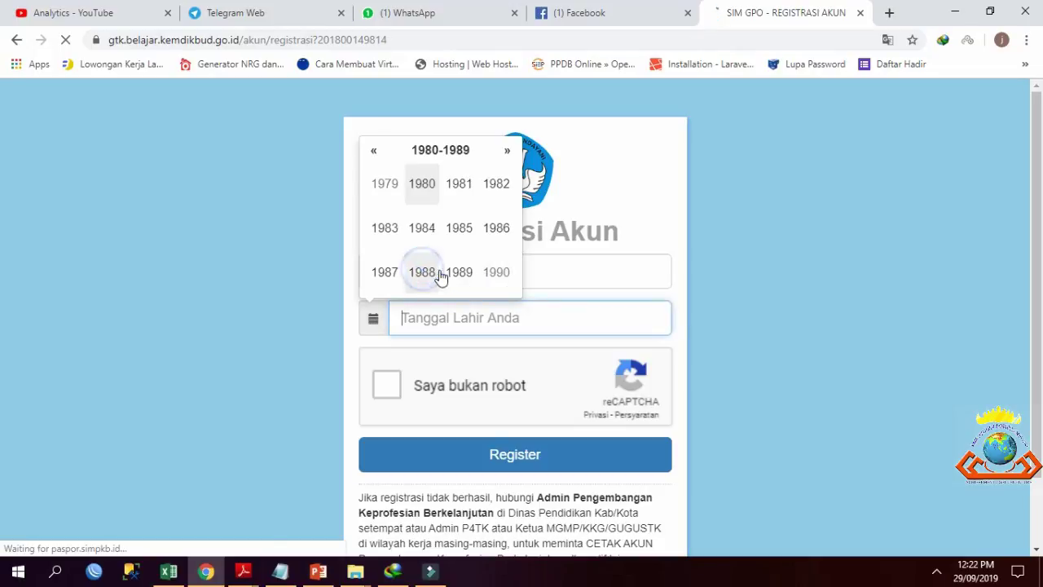
left_click(494, 229)
left_click(385, 272)
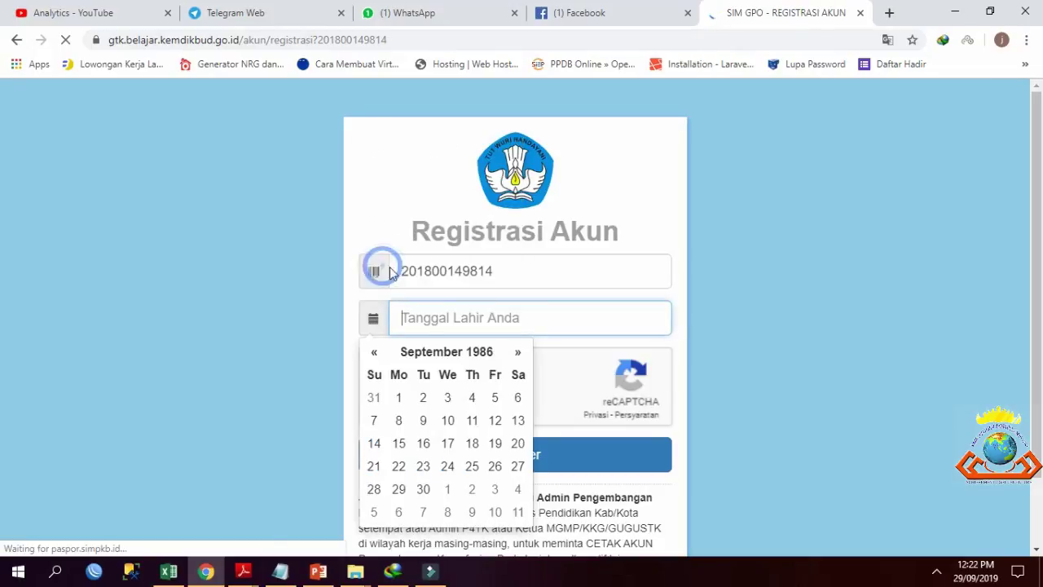
left_click(424, 444)
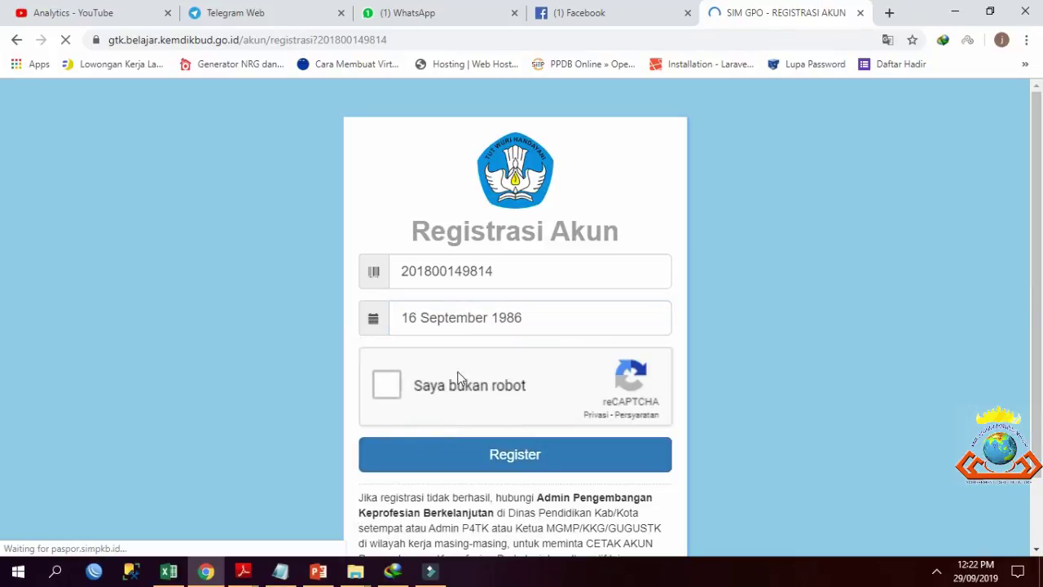
- Complete the "Saya bukan robot" check, submit the registration and agree to the account printing terms
left_click(388, 389)
left_click(513, 457)
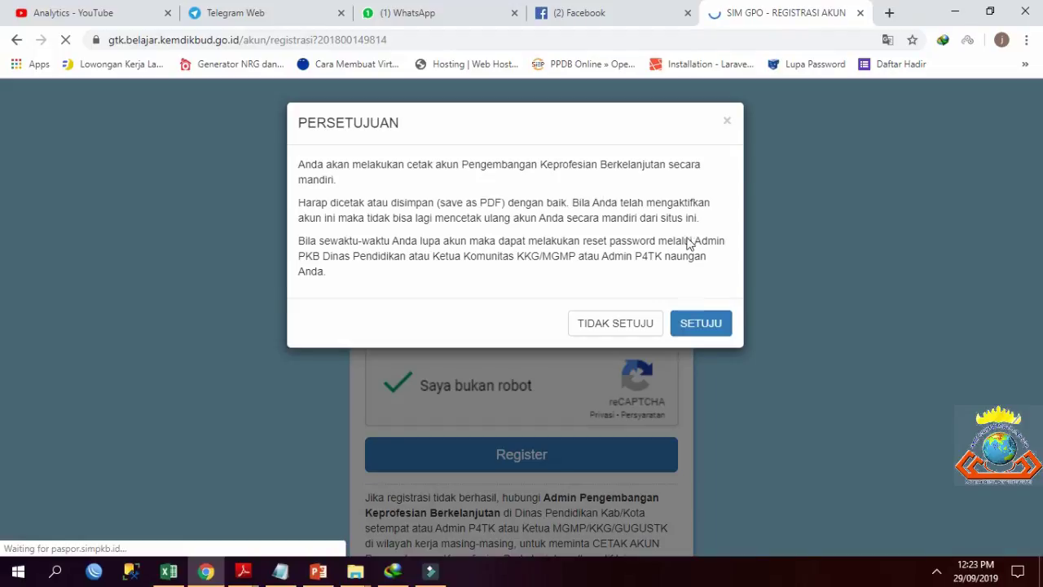
left_click(698, 324)
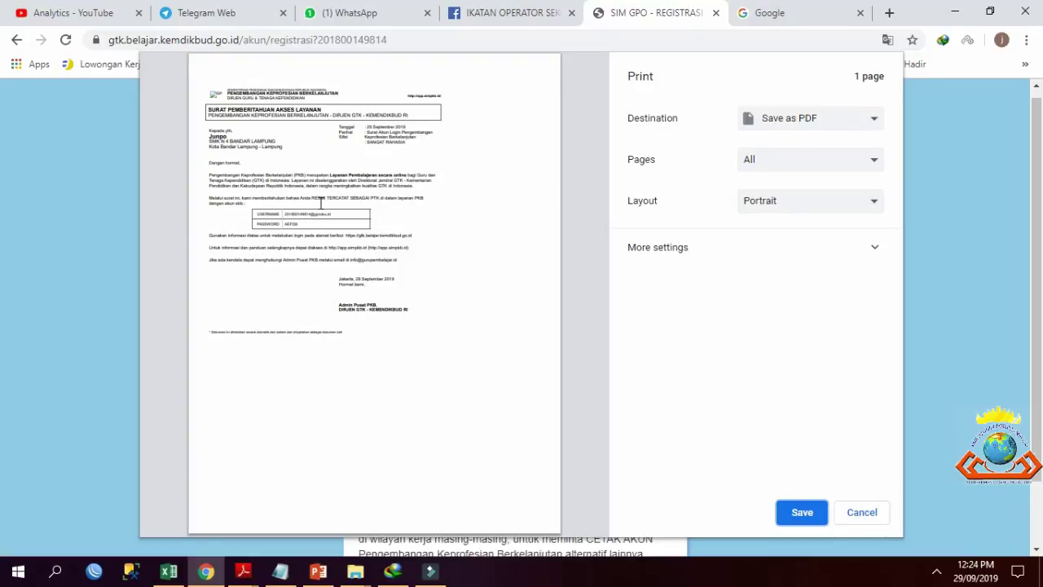
- Save the account letter as a PDF on the Desktop, adding the teacher's name after "SIM GPO - REGISTRASI AKUN" in the file name
left_click(803, 513)
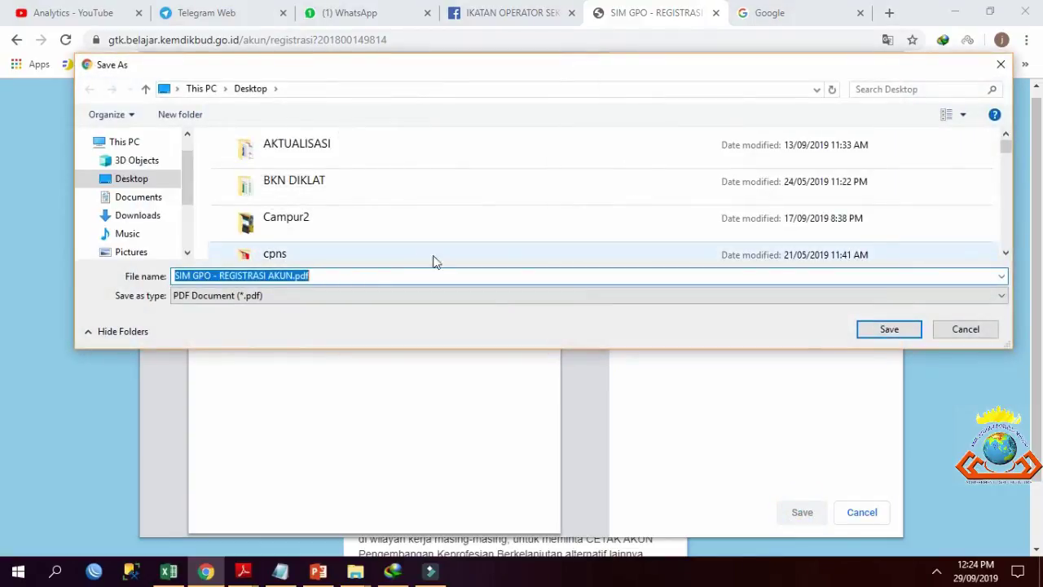
left_click(291, 276)
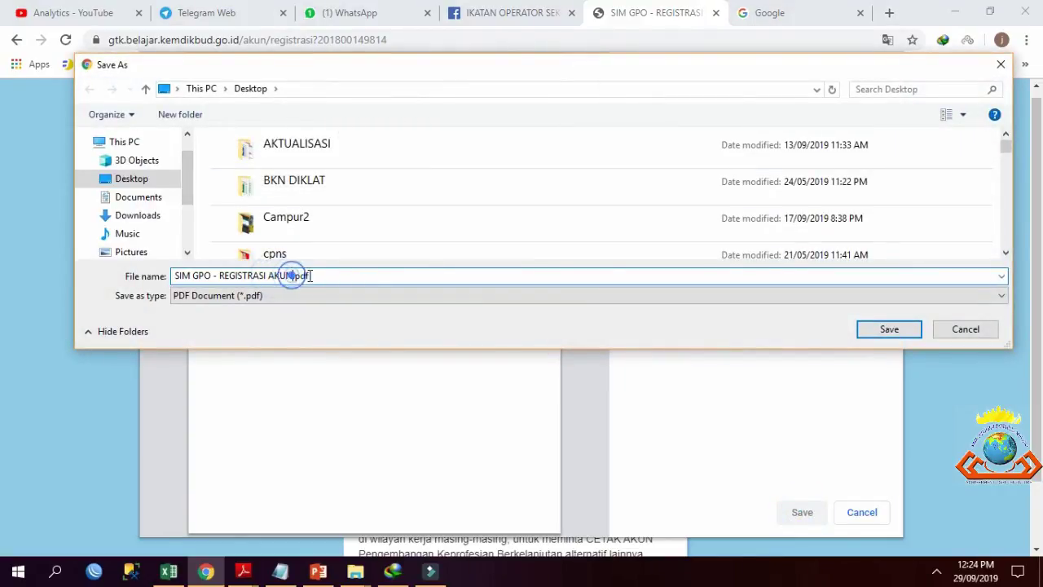
type("JUPNO")
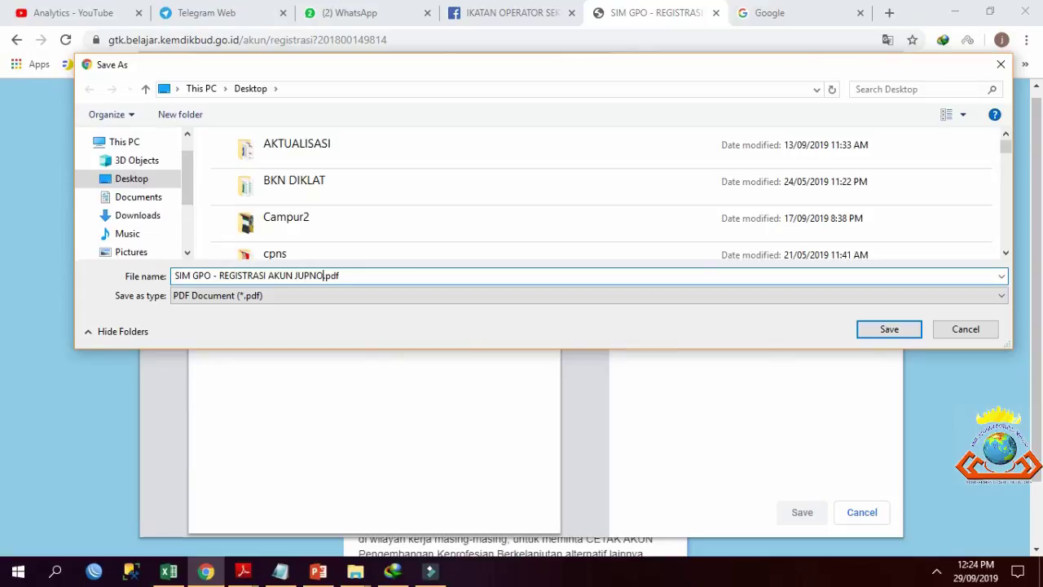
key("BackSpace")
key("BackSpace")
key("BackSpace")
type("NPO")
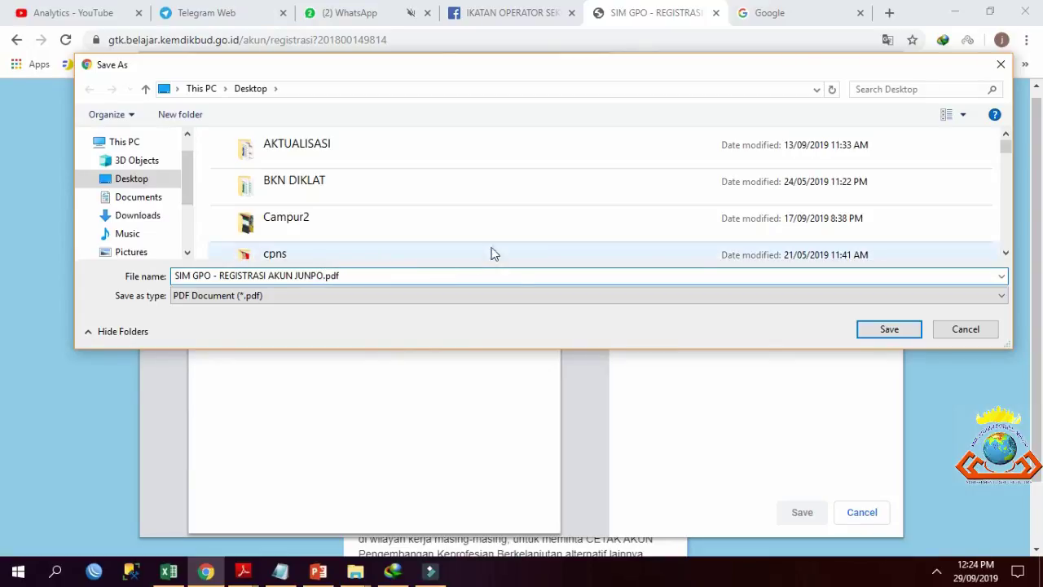
left_click(888, 331)
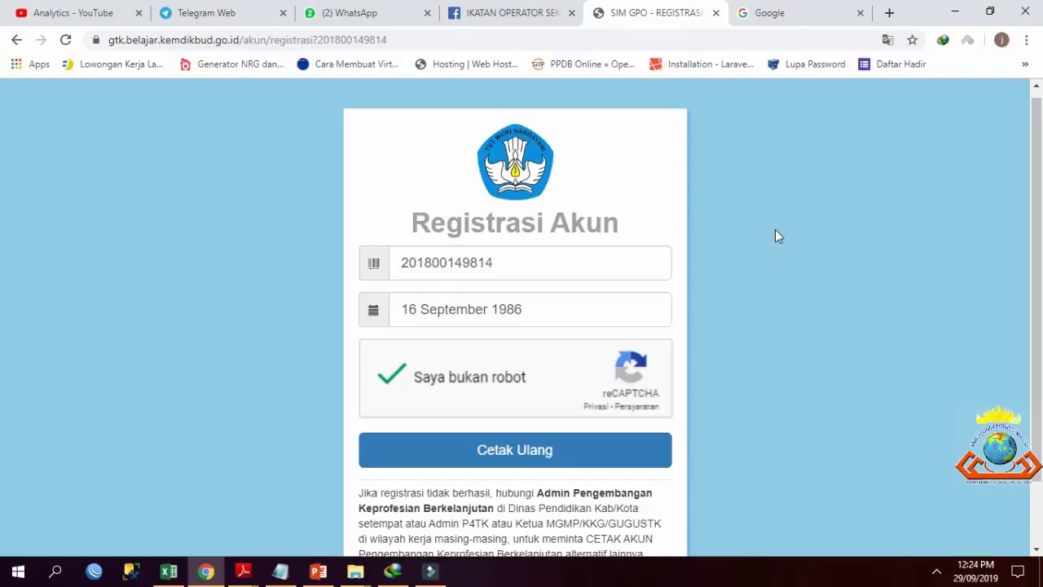
- Search the computer for "GPO" plus the start of the teacher's name and open the saved account letter PDF in Adobe Reader
key("super")
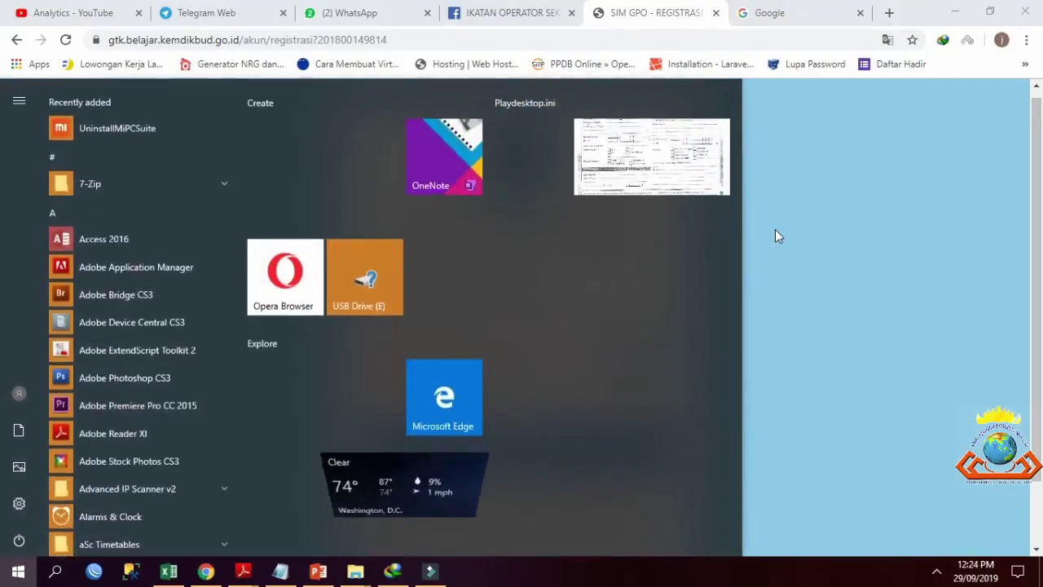
type("GPO")
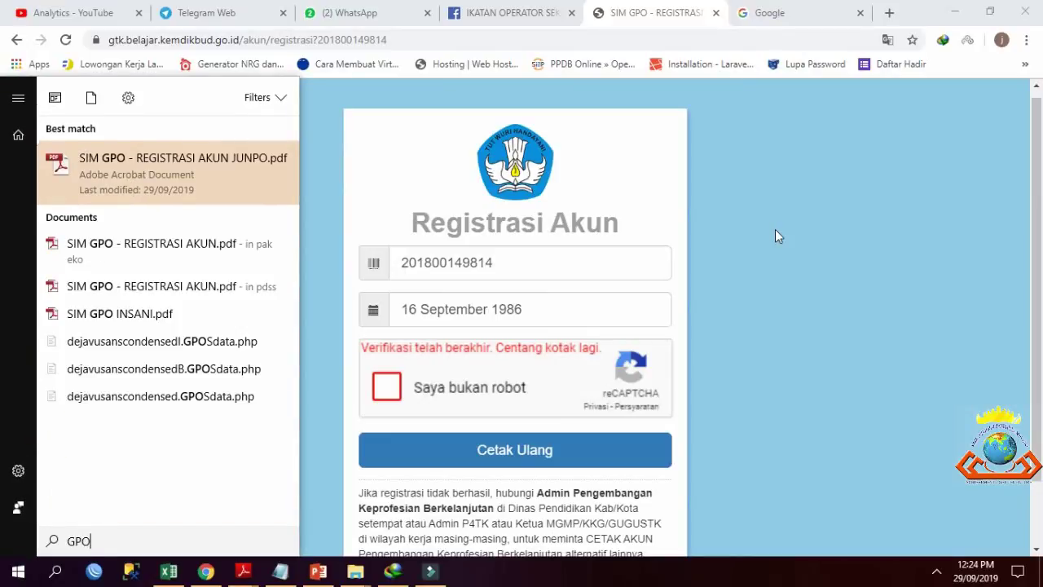
type(" JU")
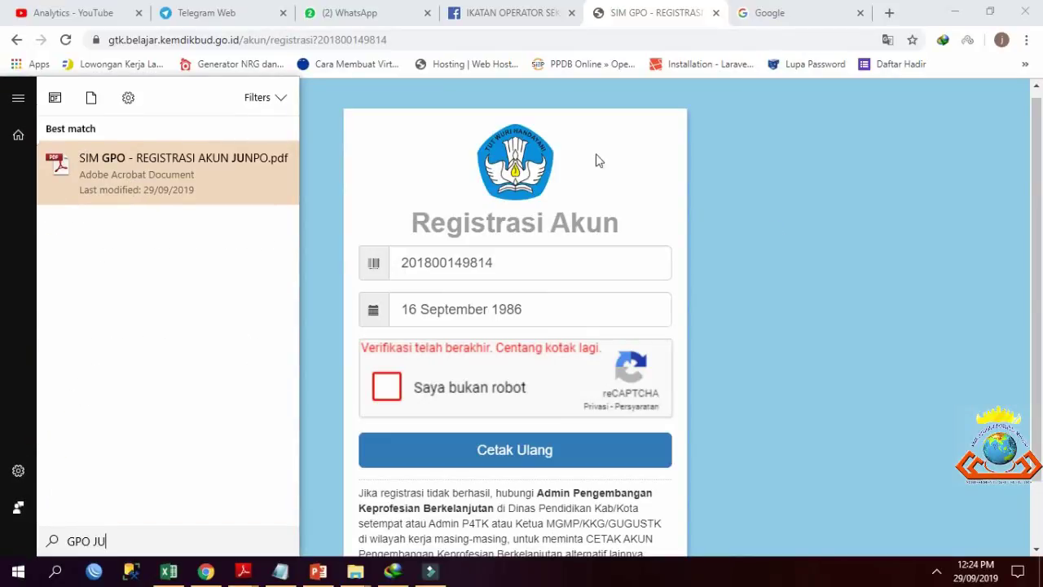
left_click(204, 163)
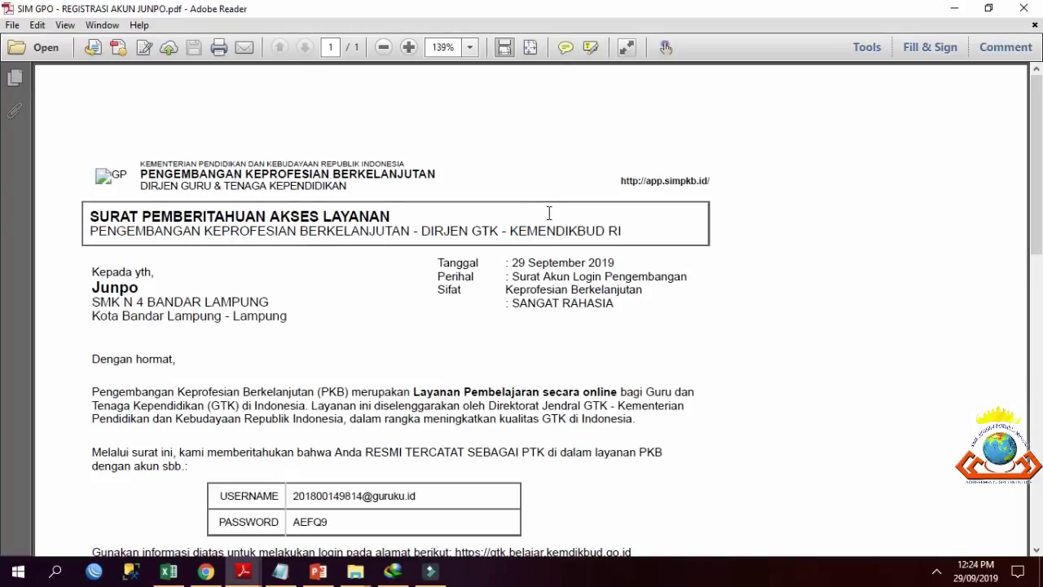
- Examine the username and password table in the account letter
scroll(348, 291, "down", 3)
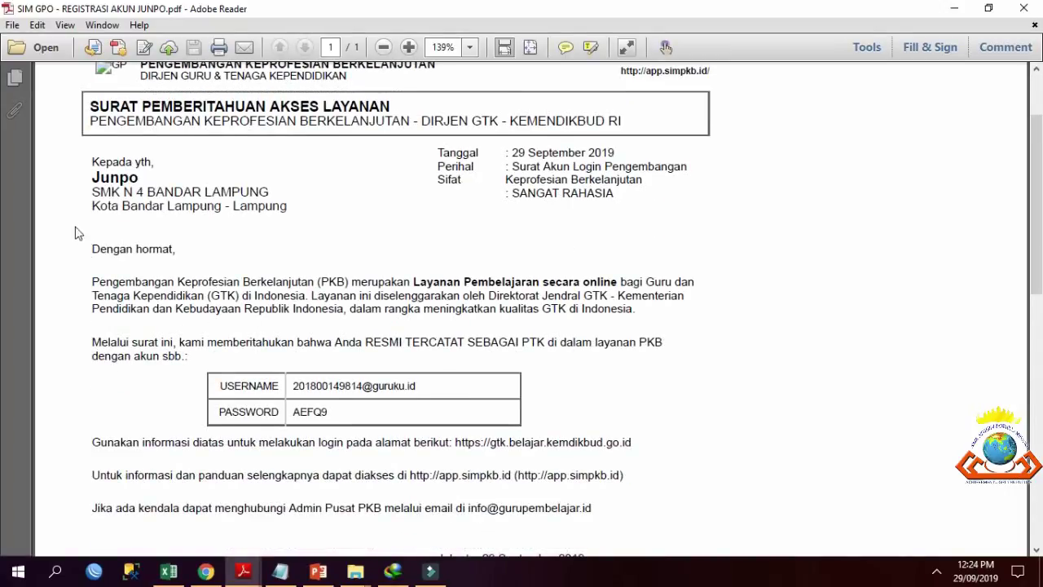
left_click_drag(250, 383, 487, 398)
left_click(486, 397)
mouse_move(300, 402)
left_mouse_down()
mouse_move(373, 442)
mouse_move(293, 390)
left_mouse_up()
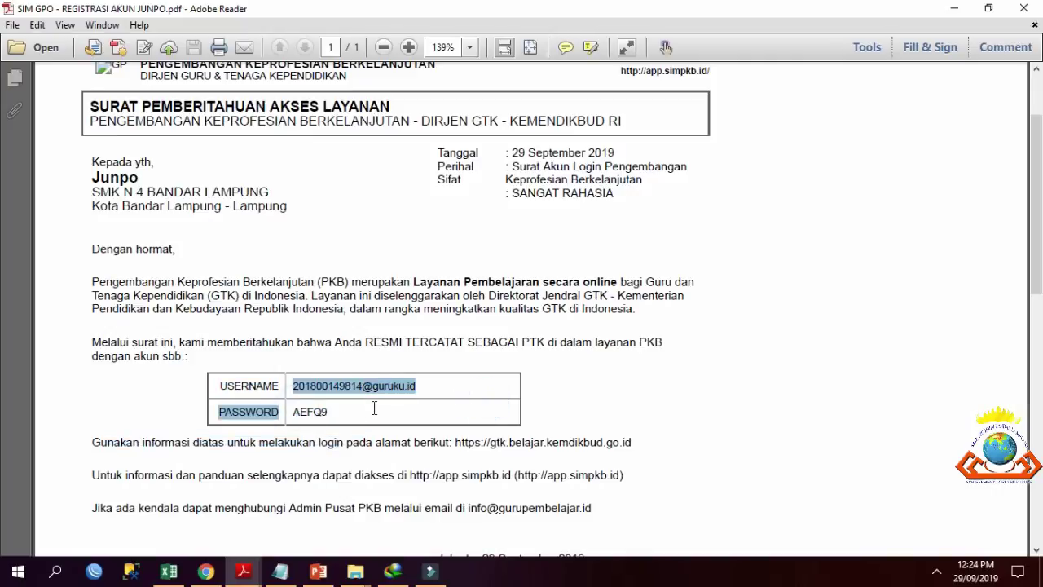
left_click(351, 410)
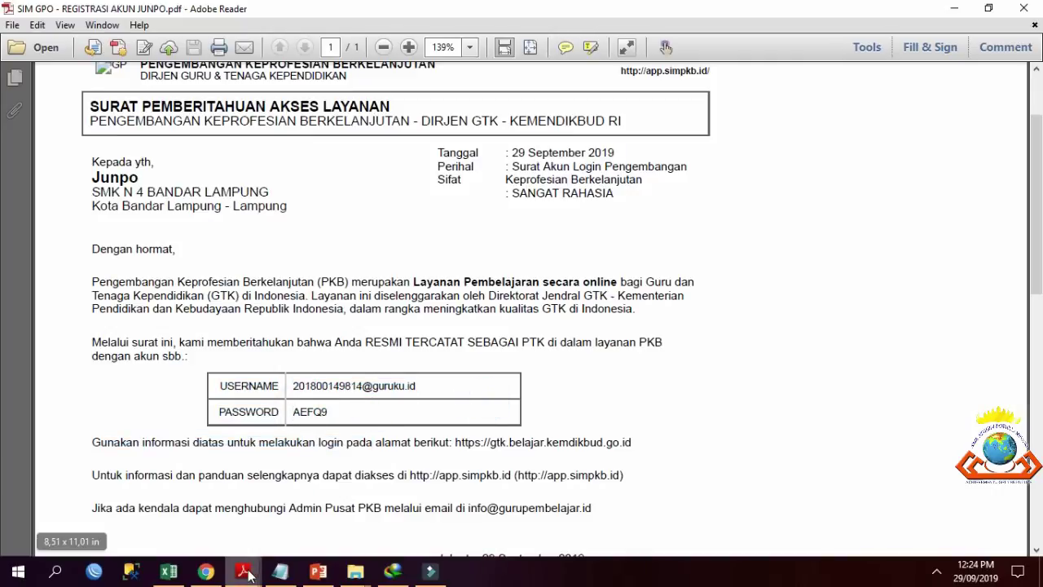
- Switch back to Chrome and go from the Registrasi Akun form to the login page
left_click(206, 571)
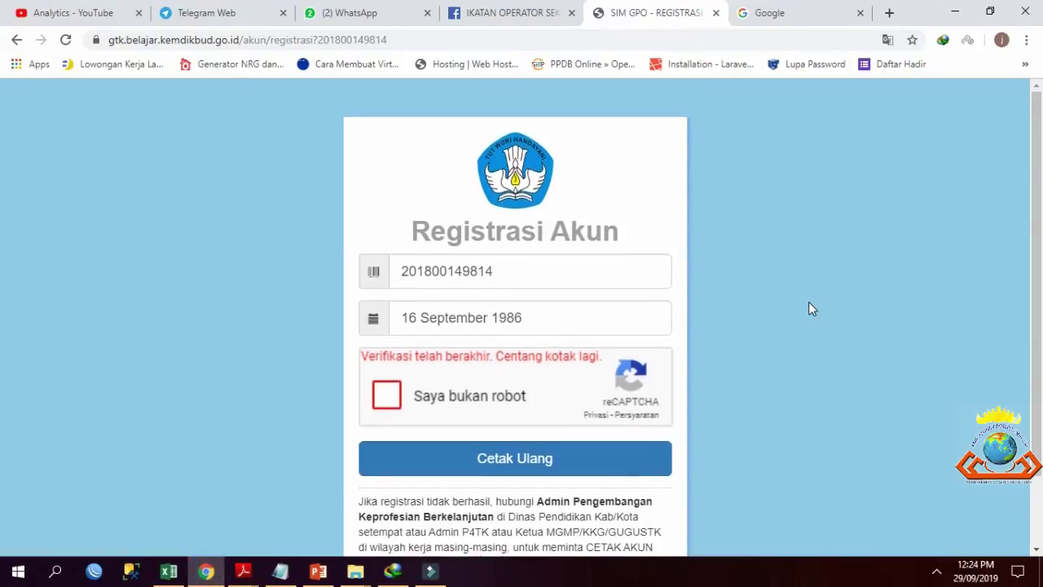
scroll(809, 303, "down", 1)
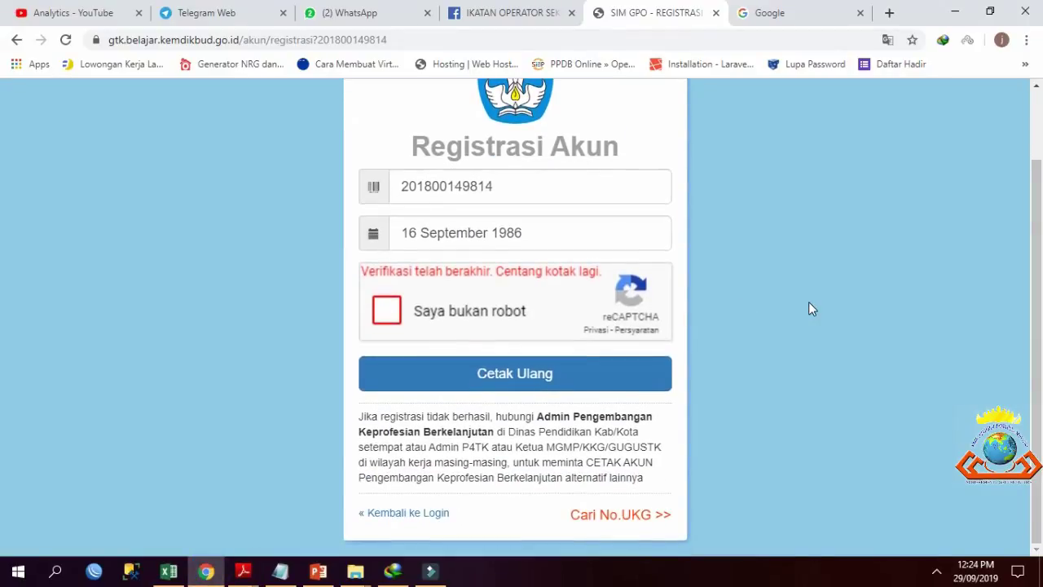
left_click(431, 514)
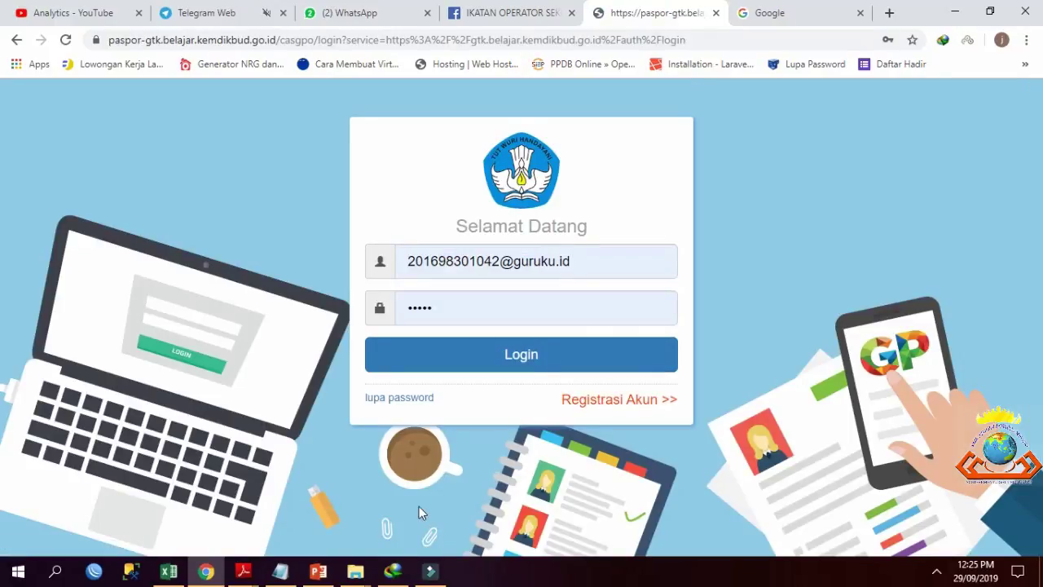
- Copy the username from the account letter in Adobe Reader and replace the prefilled username in the Chrome login form with it
mouse_move(255, 576)
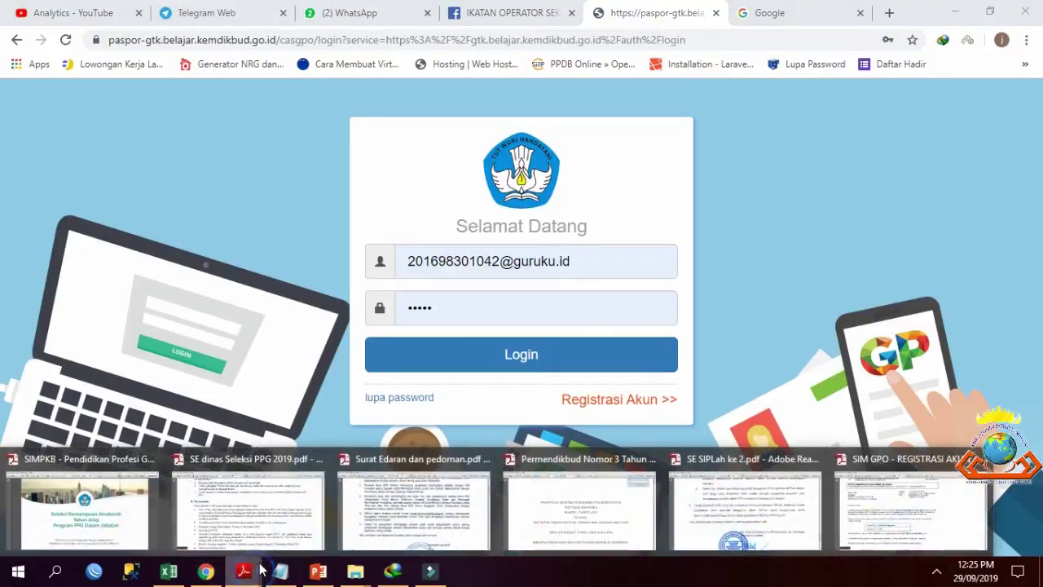
left_click(905, 510)
right_click(295, 384)
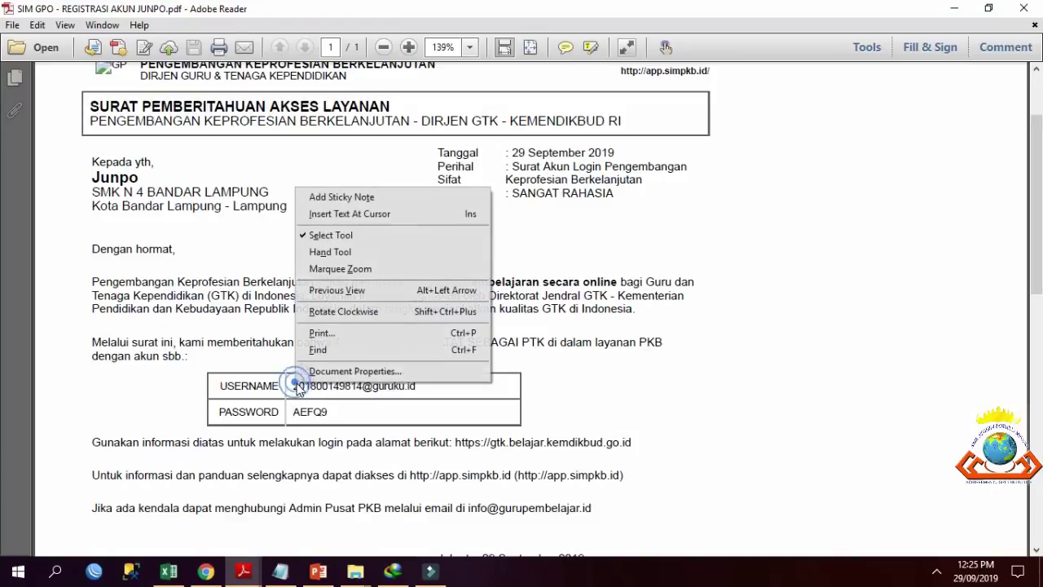
left_click(341, 236)
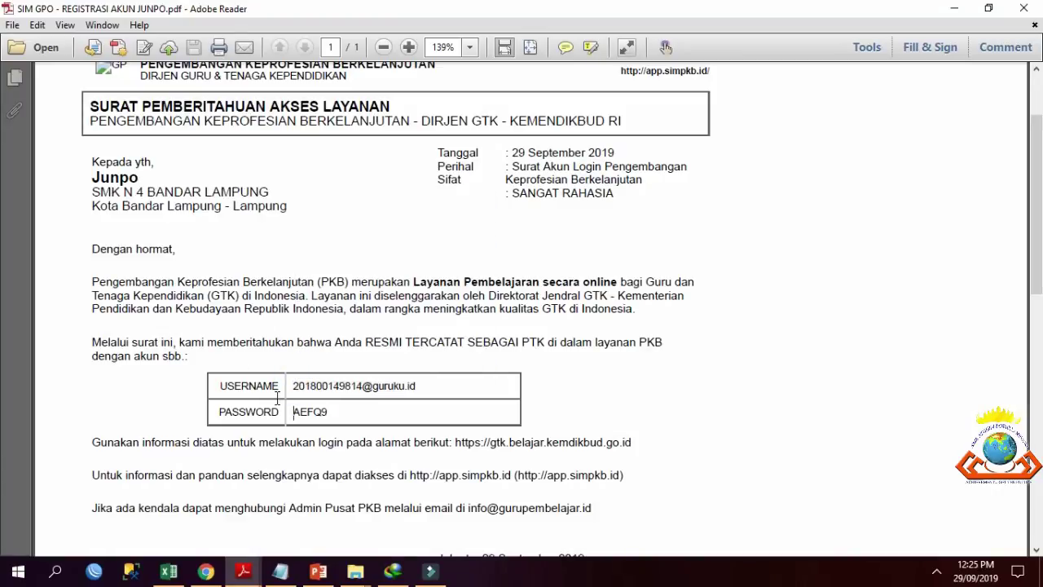
left_click_drag(293, 386, 431, 388)
key("ctrl+c")
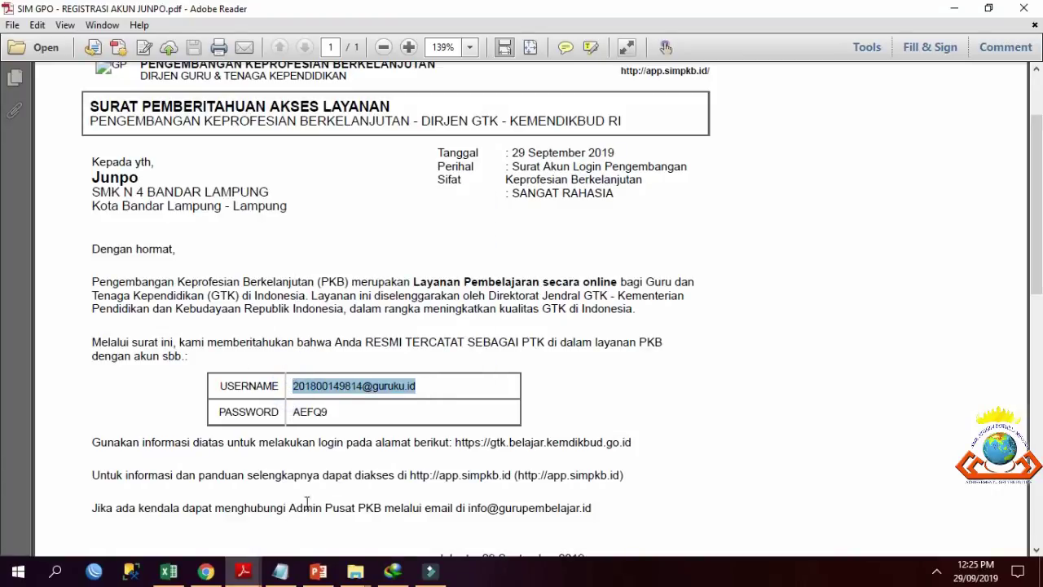
left_click(205, 571)
left_click(601, 266)
key("ctrl+a")
key("ctrl+v")
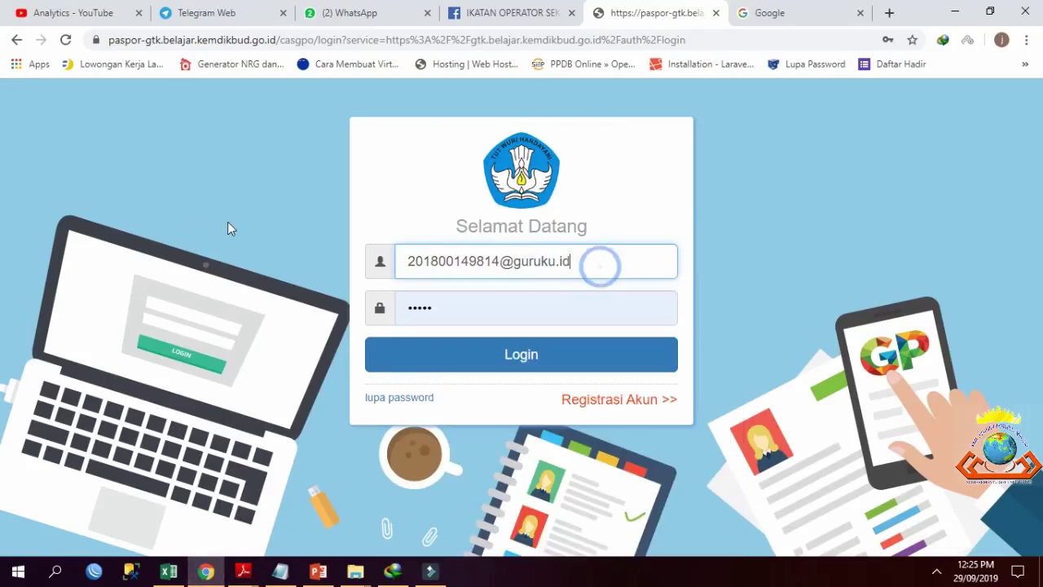
- Copy the account password from the letter into the login form, log in and let Chrome save the login credentials
mouse_move(245, 576)
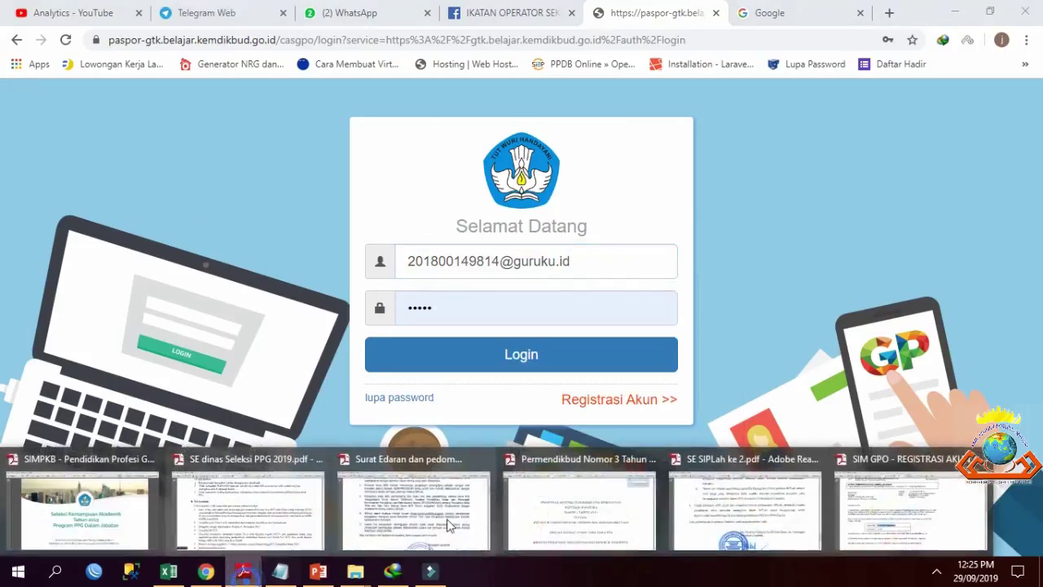
left_click(941, 509)
double_click(301, 413)
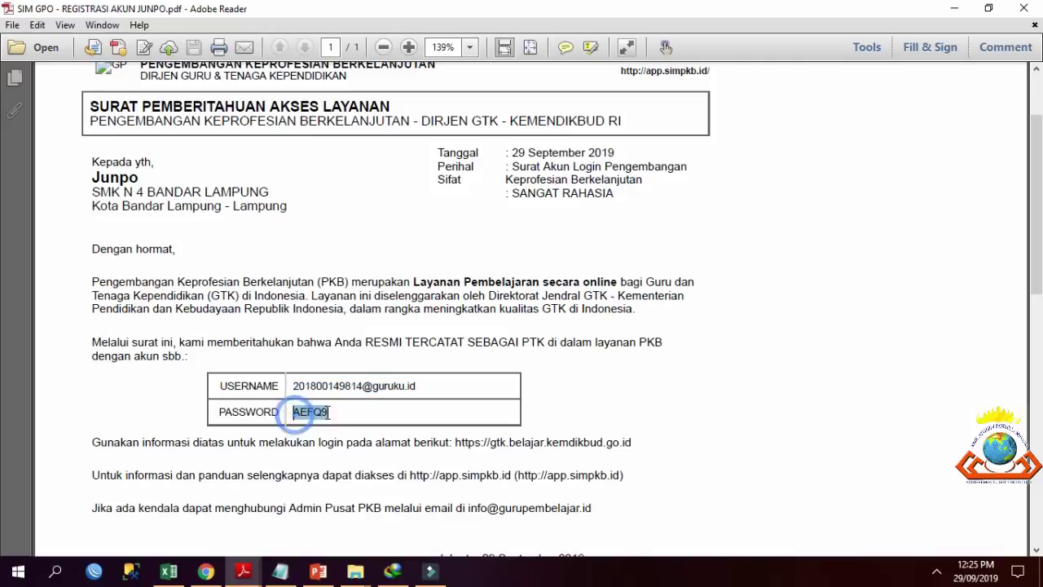
left_click(208, 572)
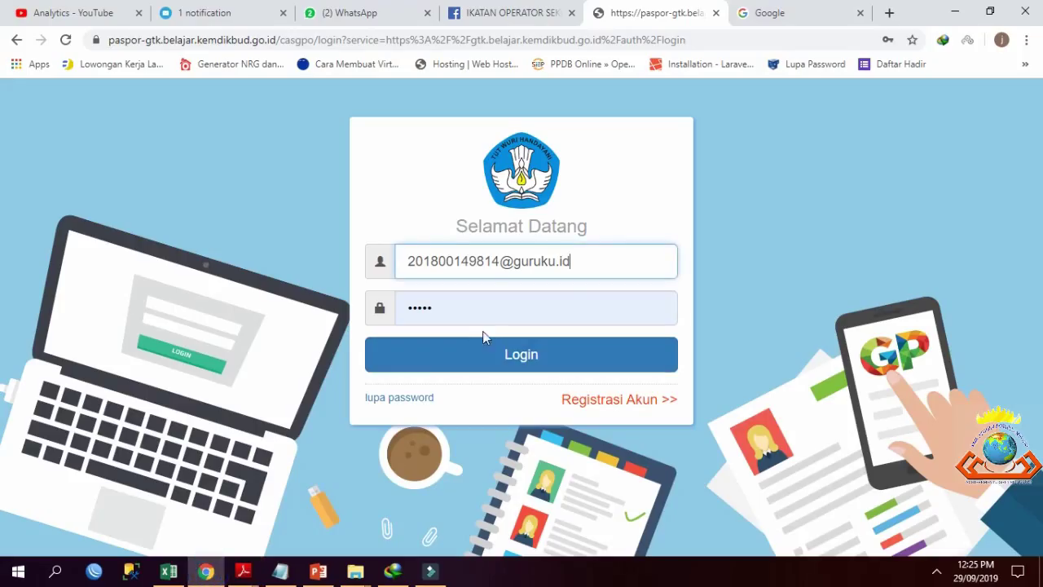
double_click(487, 308)
key("ctrl+v")
left_click(499, 355)
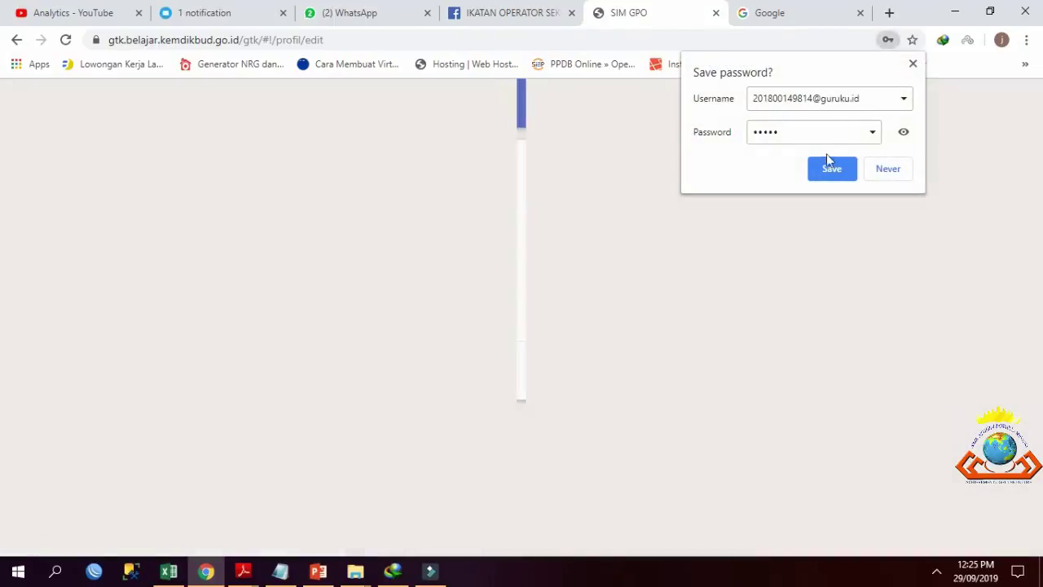
left_click(829, 166)
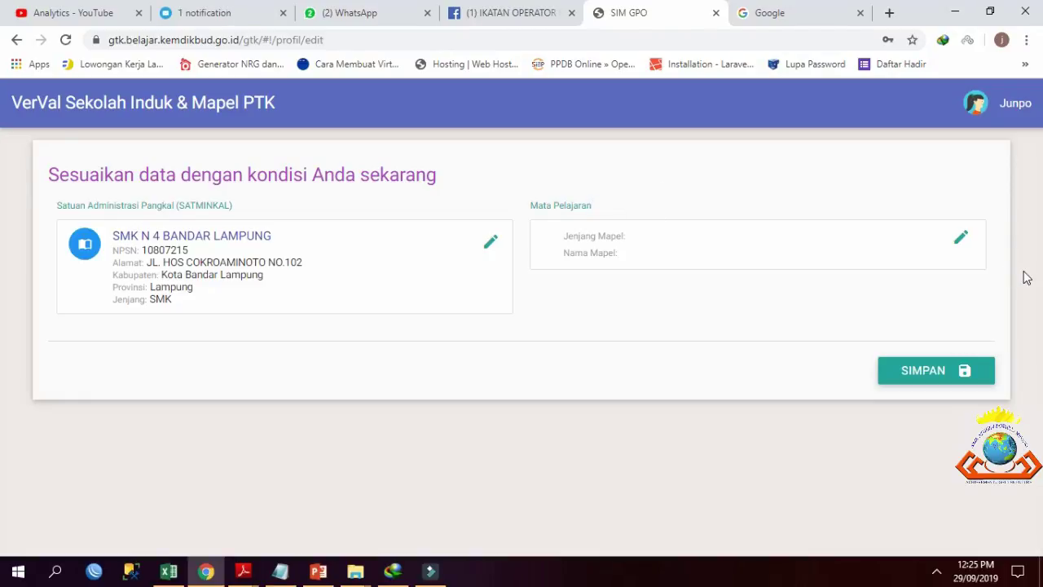
- Set the Mata Pelajaran to "Teknik Komputer dan Jaringan" at the SMK level by searching for "TEKNIK KOMPUTER", and save the profile data
left_click(963, 241)
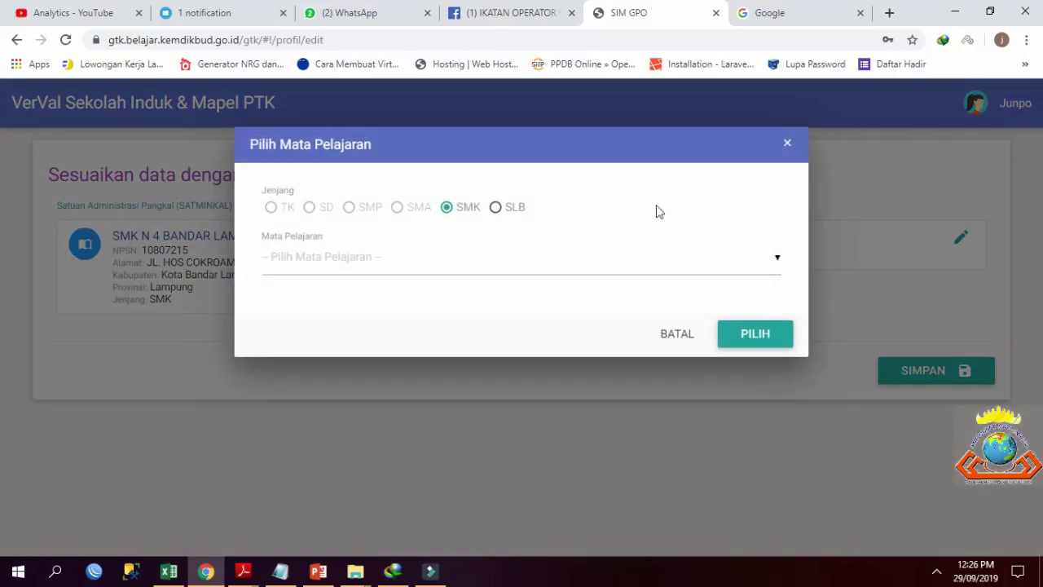
left_click(541, 264)
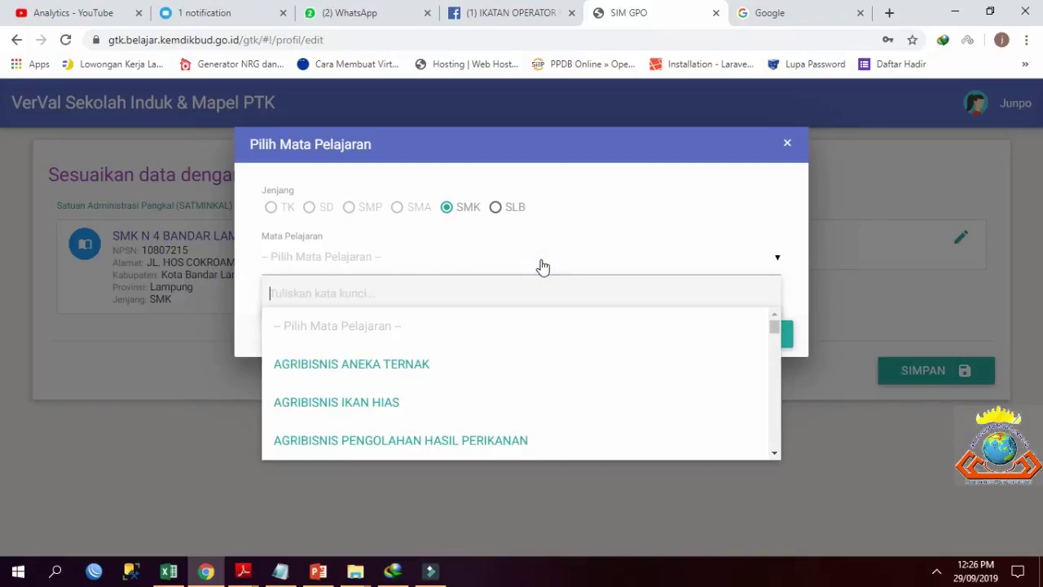
type("TEKNIK KO")
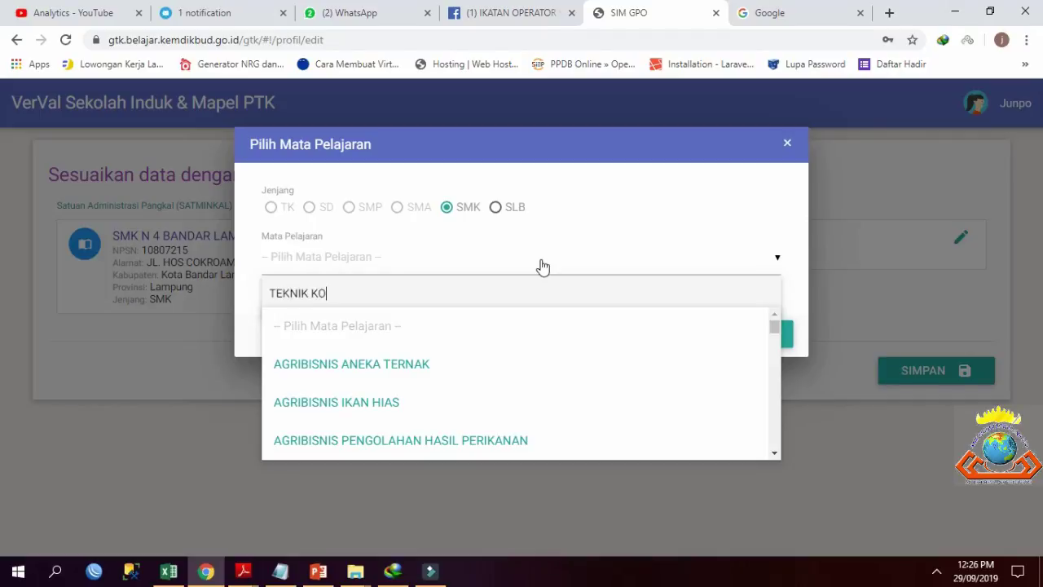
type("MPUTER")
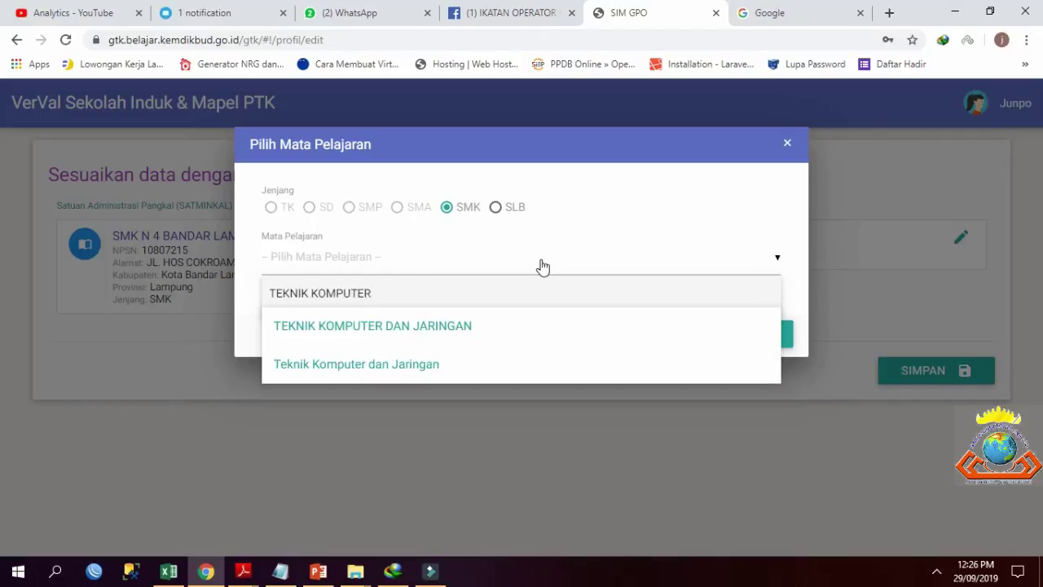
left_click(454, 367)
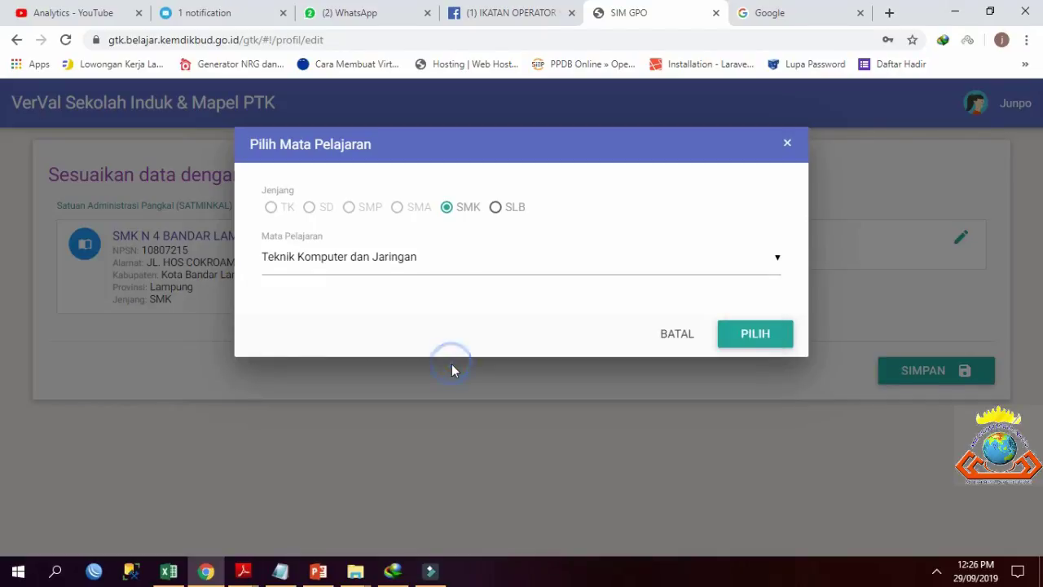
left_click(751, 334)
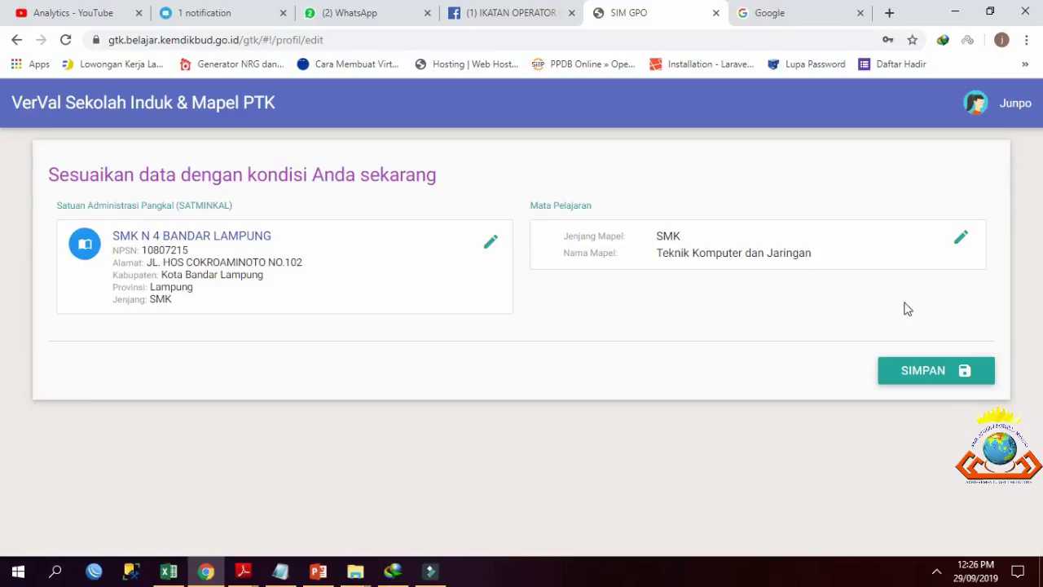
left_click(918, 373)
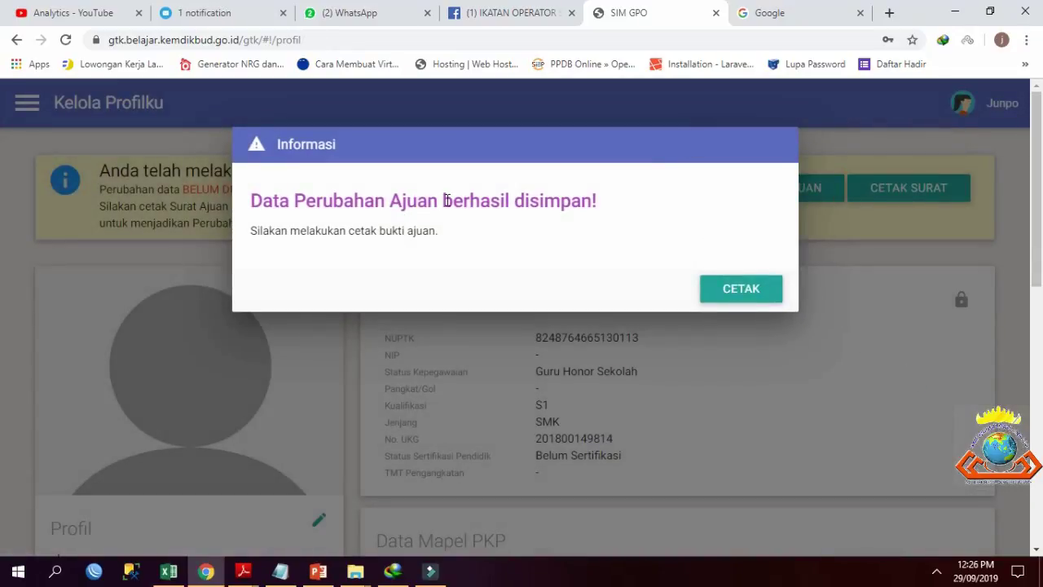
- Print the data change request letter to a PDF on the Desktop, adding "PERUBAHAN" after "SIM GPO" in the file name
left_click(739, 292)
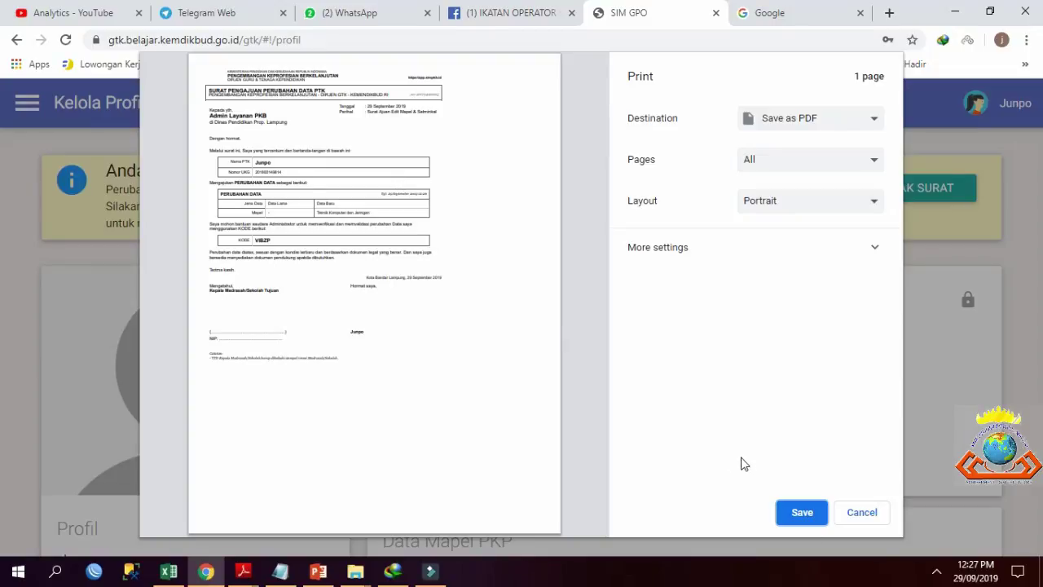
left_click(801, 512)
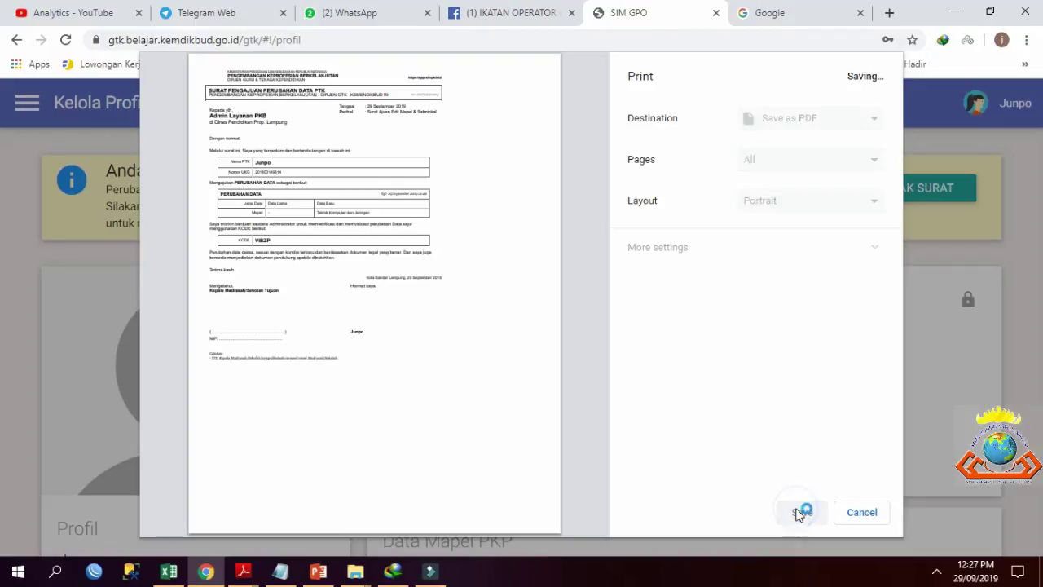
left_click(256, 276)
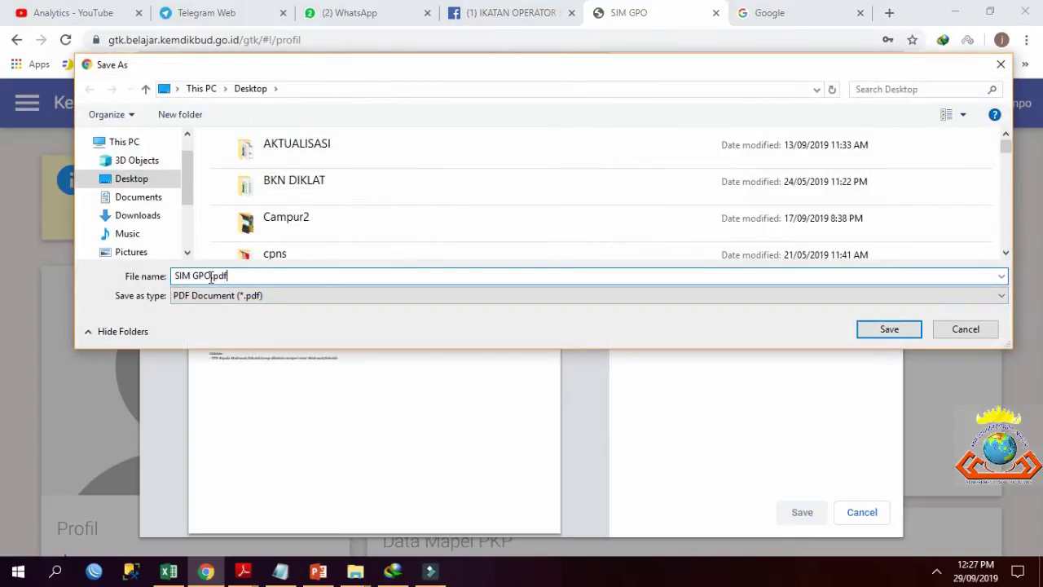
left_click(211, 275)
type("PERUBAHAN")
key("Return")
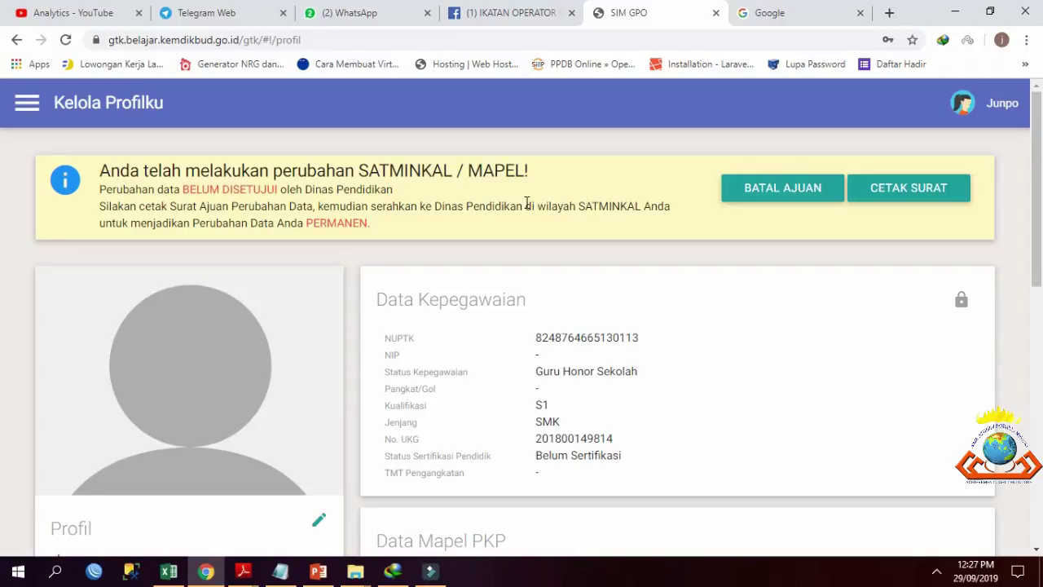
- Review the Kelola Profilku page from the employment data through the SATMINKAL, Data Mapel and Data Kependudukan sections
scroll(640, 228, "down", 1)
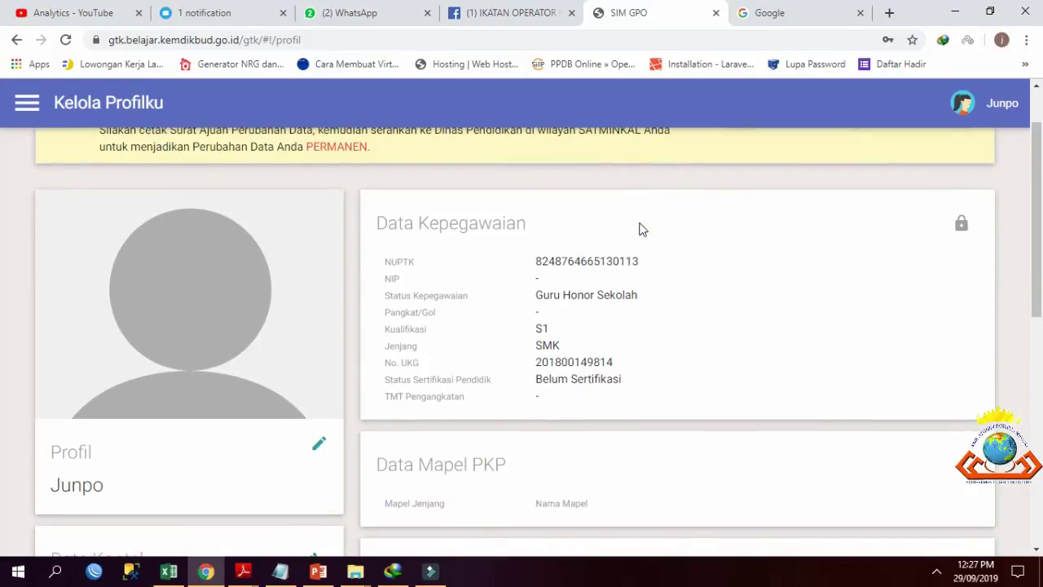
scroll(640, 229, "down", 2)
scroll(640, 229, "down", 2)
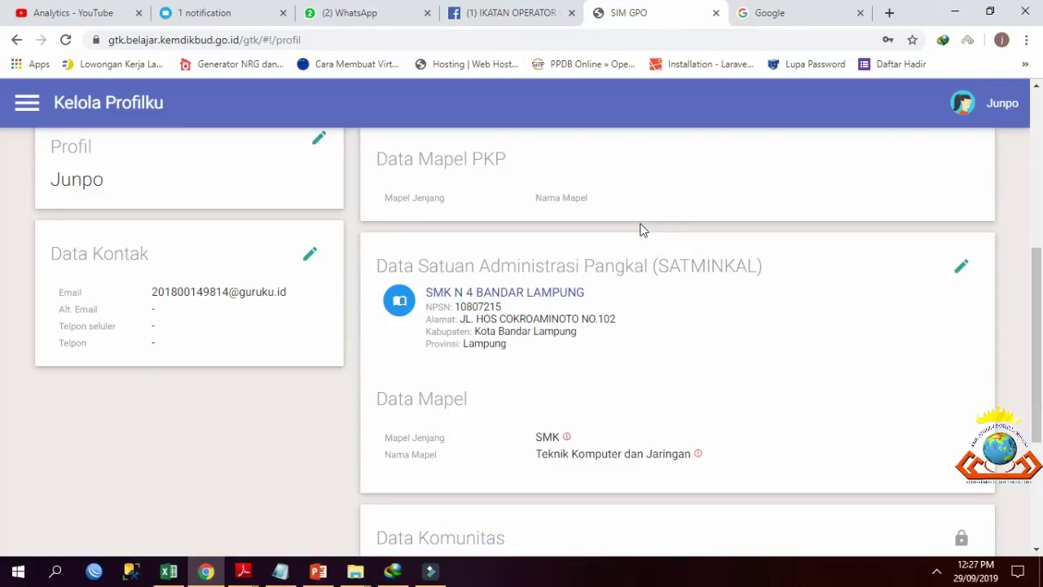
scroll(640, 230, "down", 1)
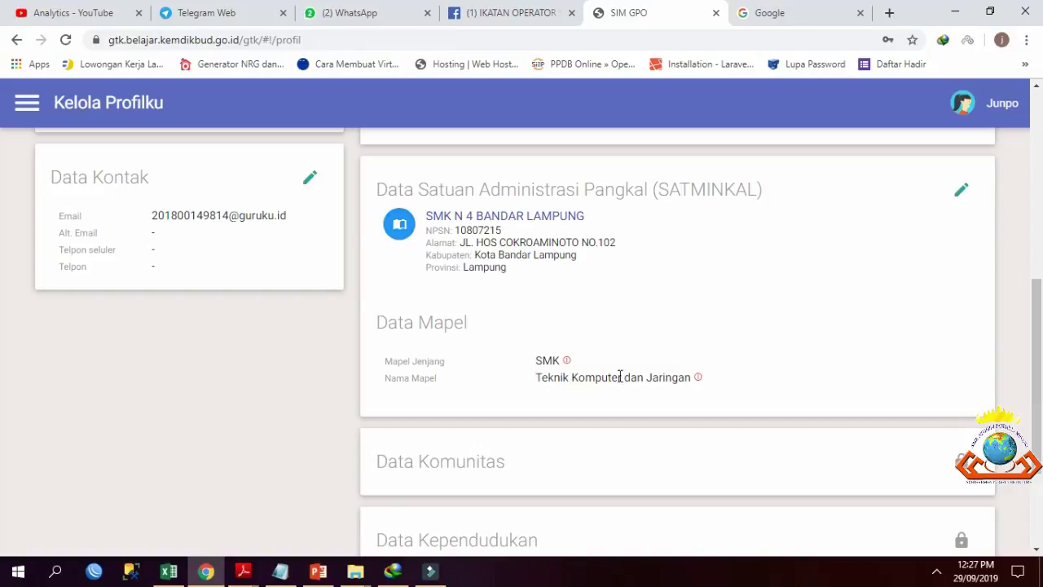
scroll(640, 381, "down", 2)
scroll(640, 381, "up", 4)
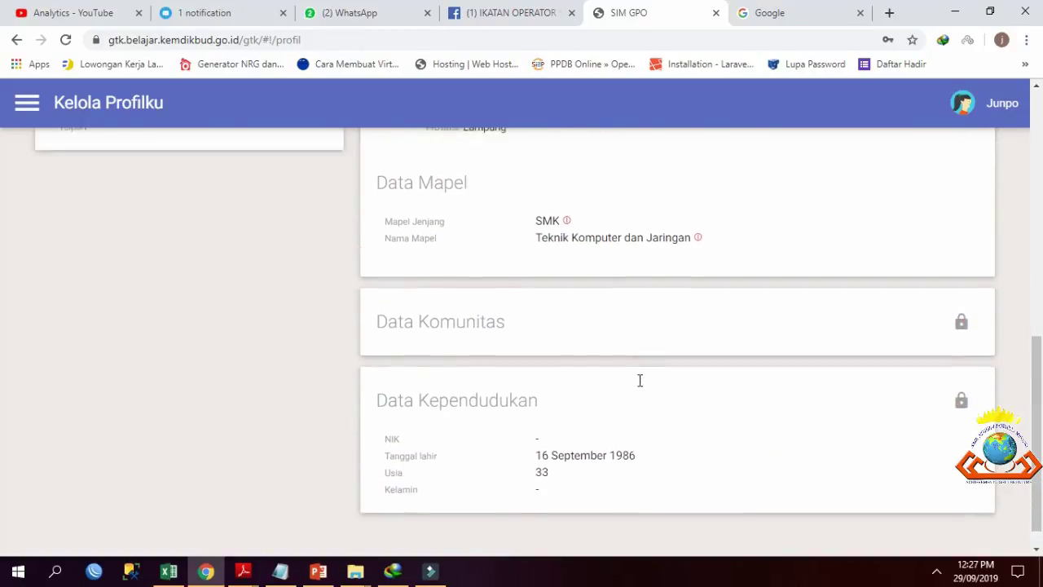
- Examine the Data Kepegawaian and Data Mapel PKP sections of the Kelola Profilku page
scroll(640, 381, "up", 3)
scroll(640, 380, "down", 2)
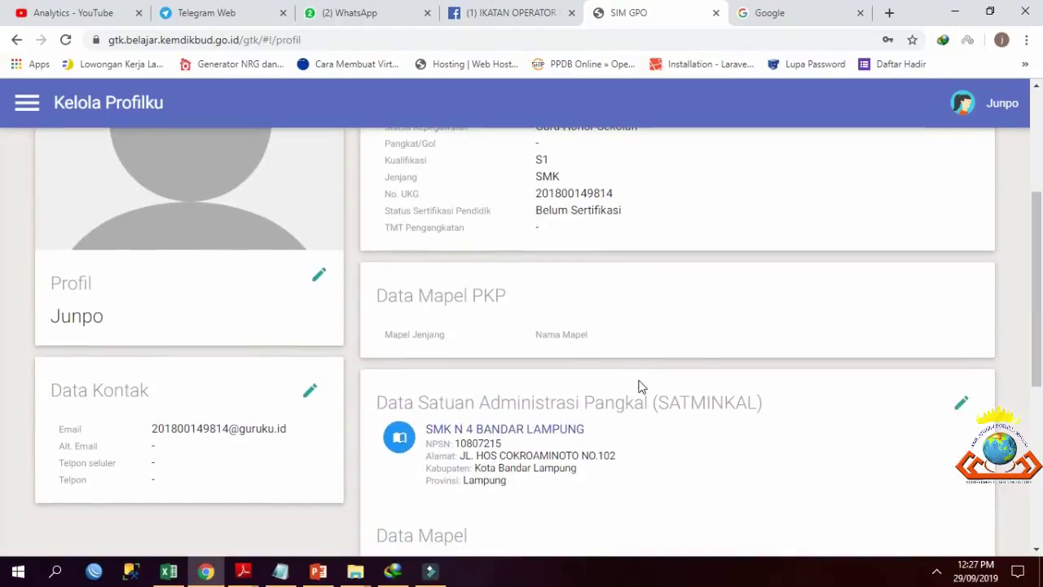
scroll(640, 383, "up", 2)
scroll(639, 384, "up", 1)
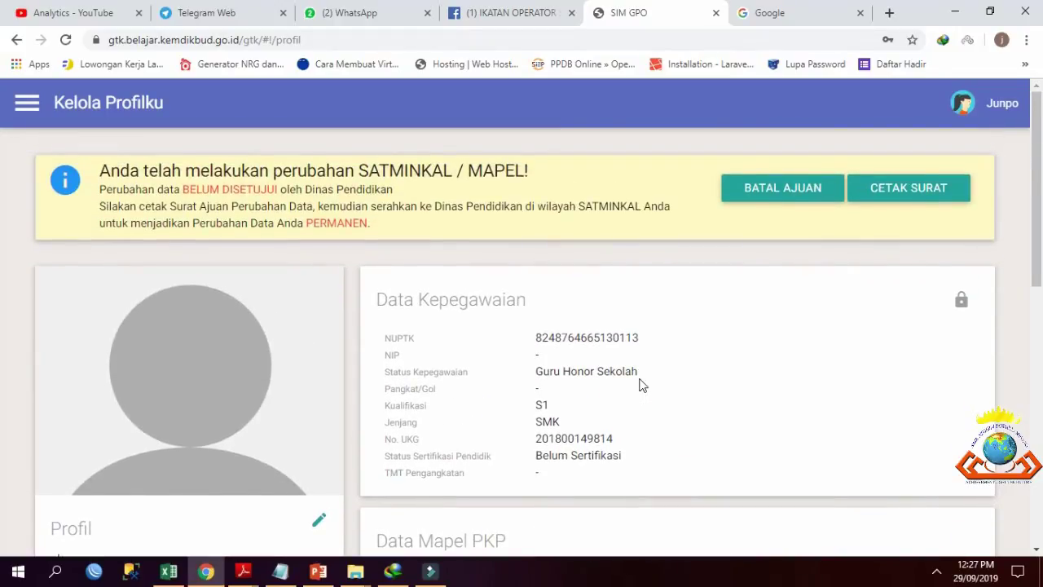
scroll(640, 384, "down", 1)
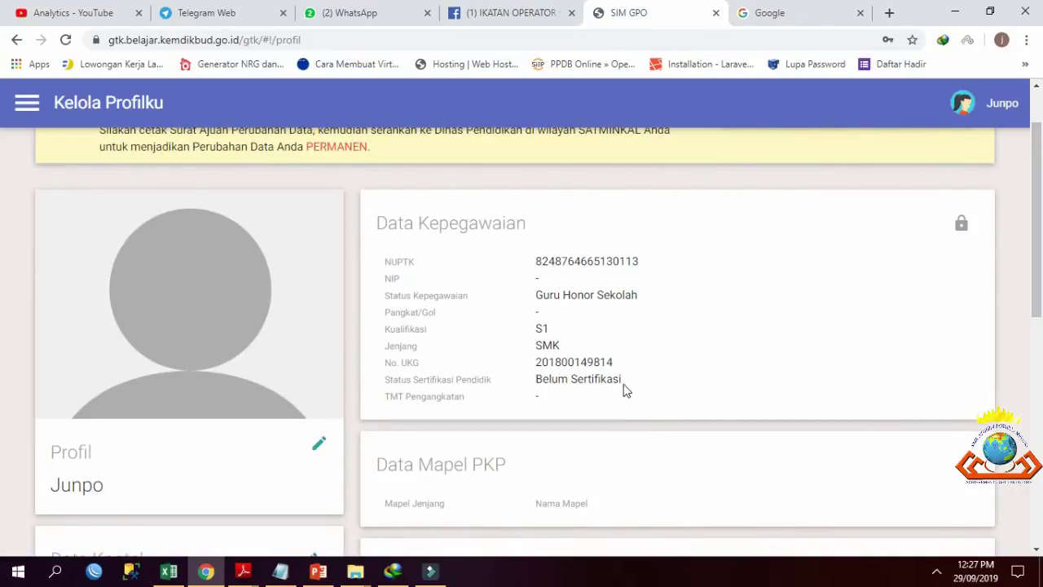
left_click_drag(612, 384, 390, 222)
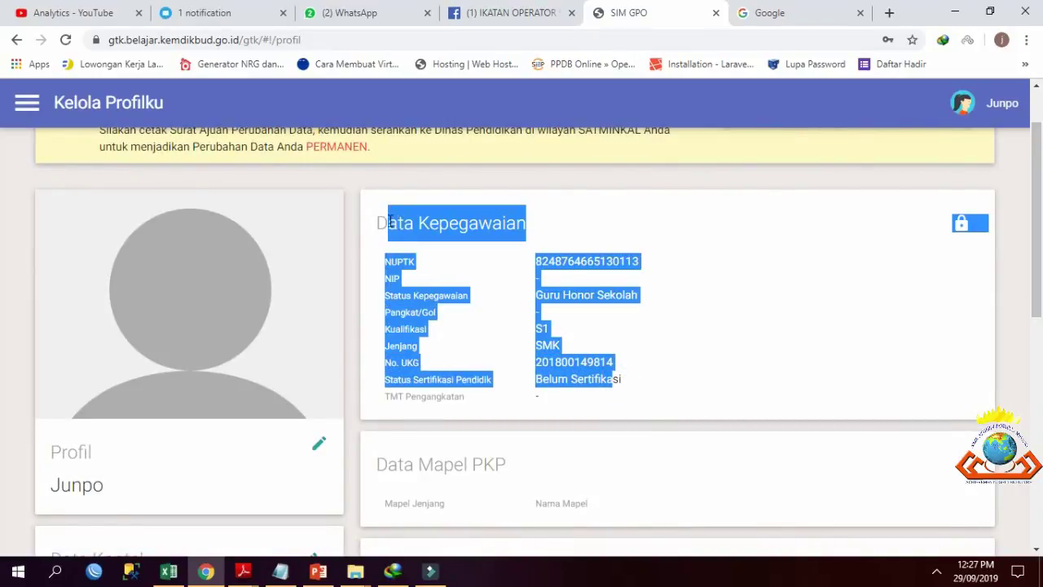
left_click(393, 224)
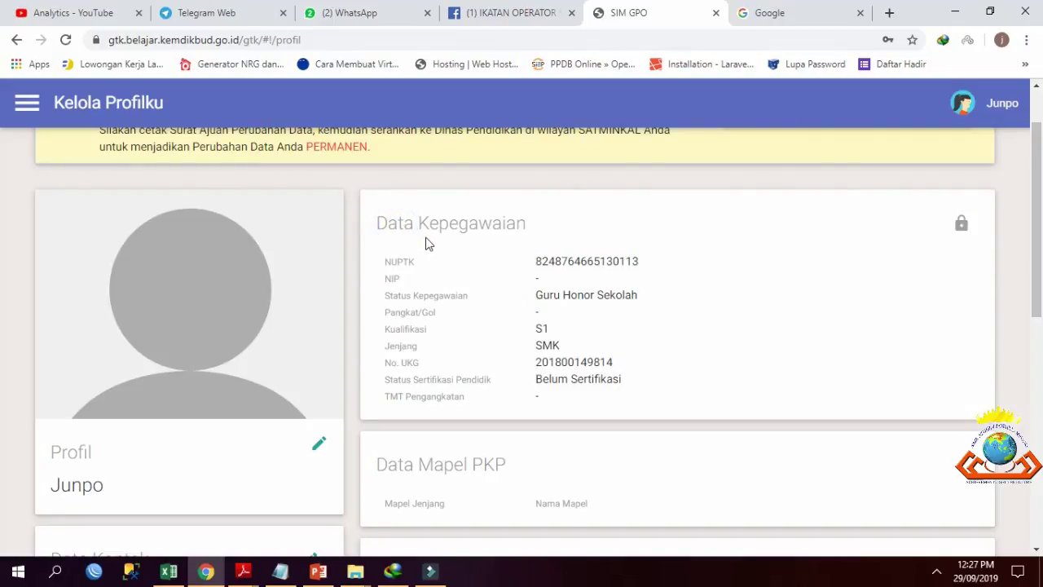
scroll(436, 245, "down", 3)
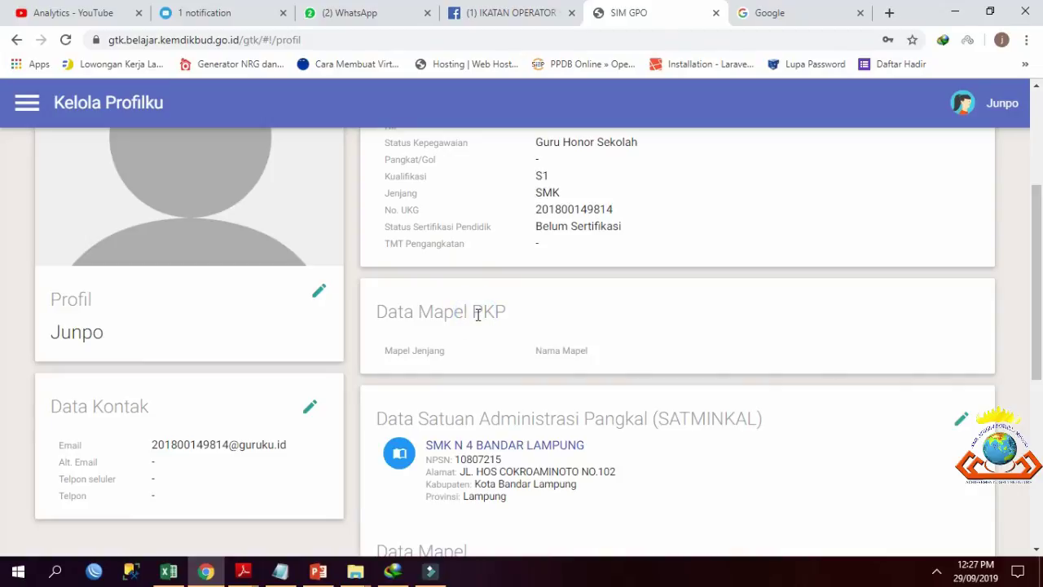
scroll(477, 311, "down", 2)
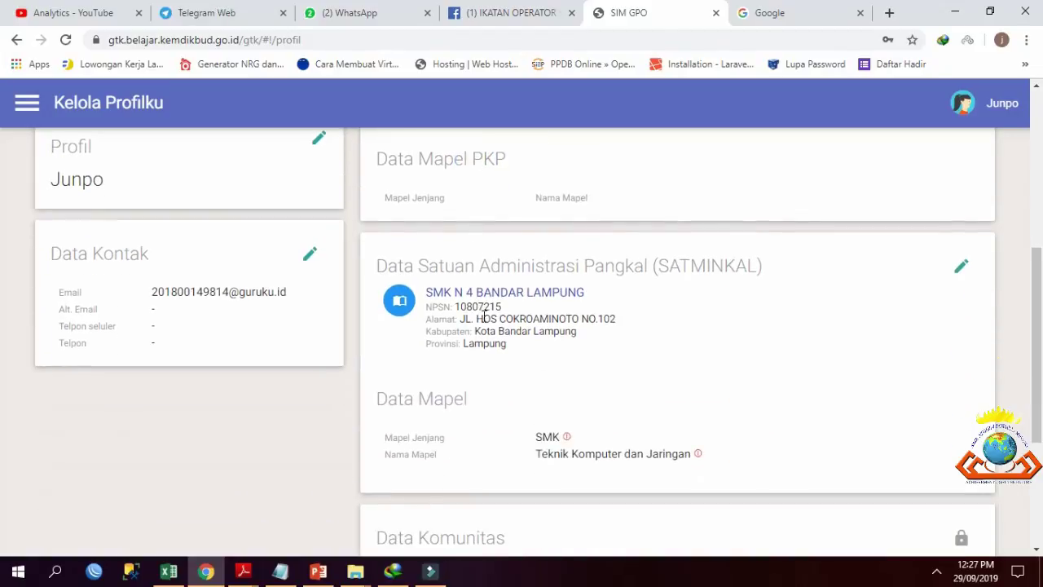
left_click(570, 438)
double_click(481, 162)
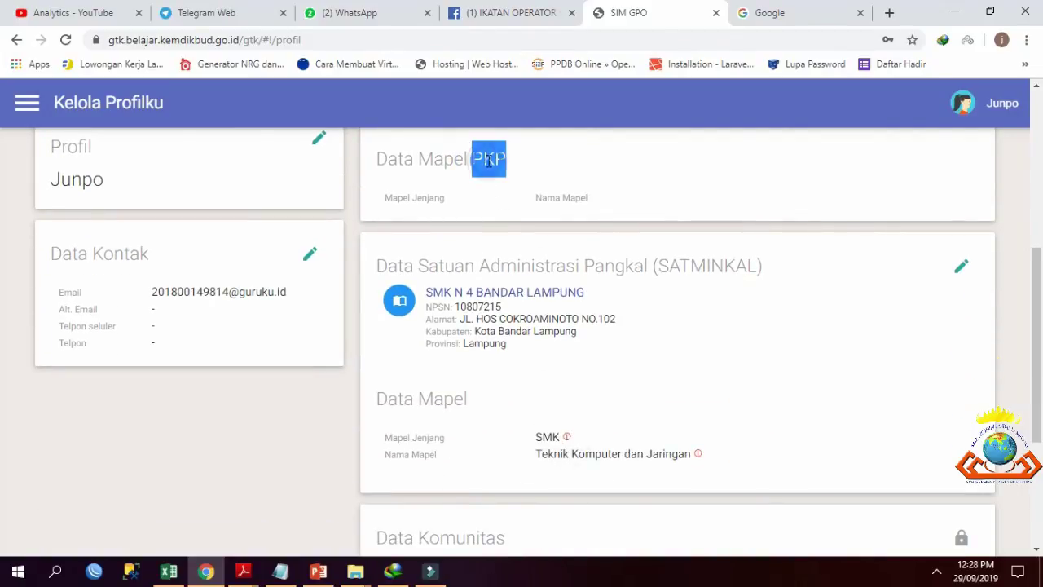
left_click(481, 164)
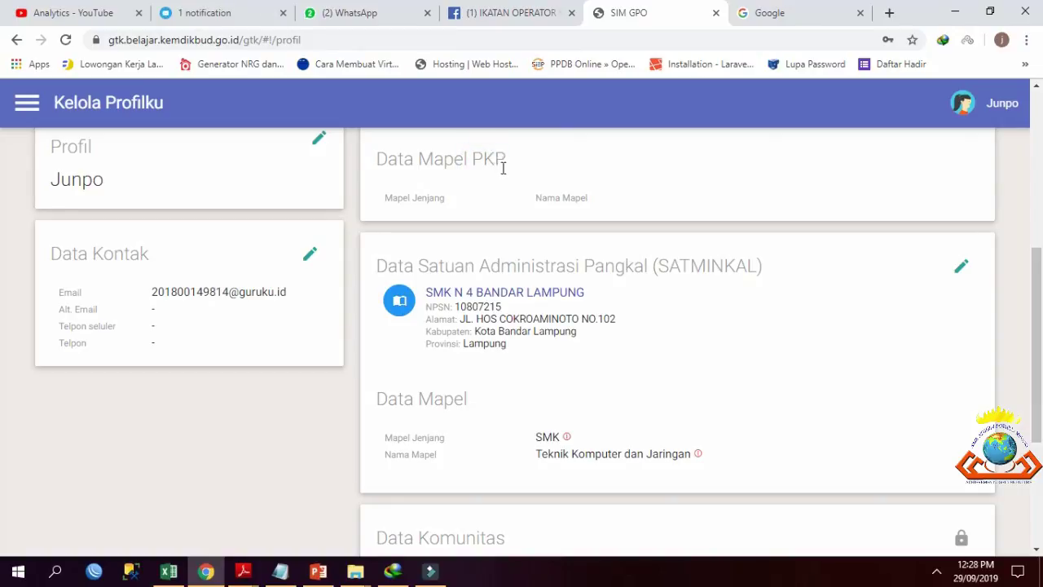
- Examine the SATMINKAL, Data Mapel, Data Komunitas and Data Kependudukan sections, and the pending data change notice
scroll(524, 217, "down", 2)
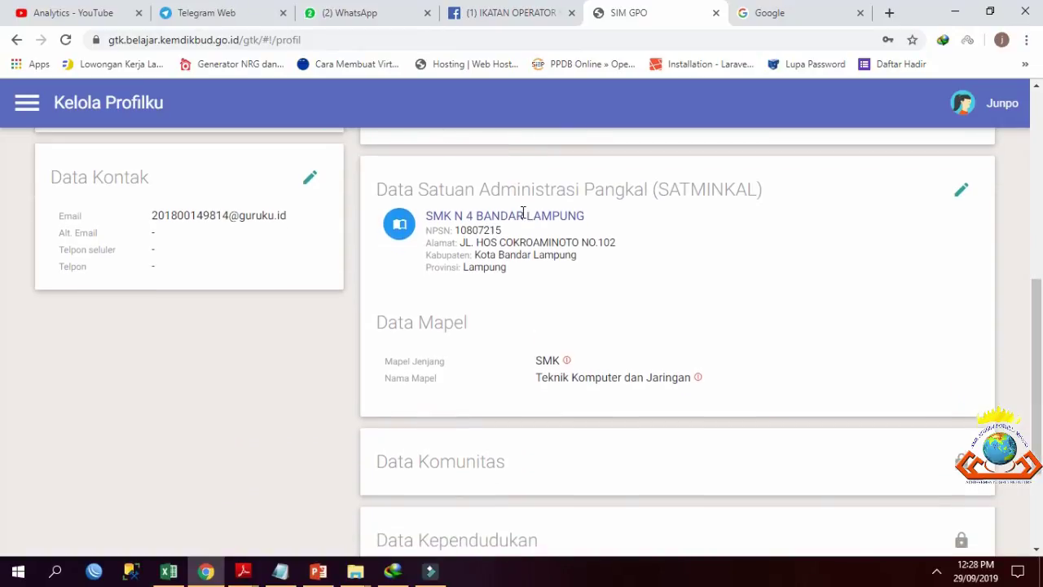
left_click(481, 384)
left_click(973, 388)
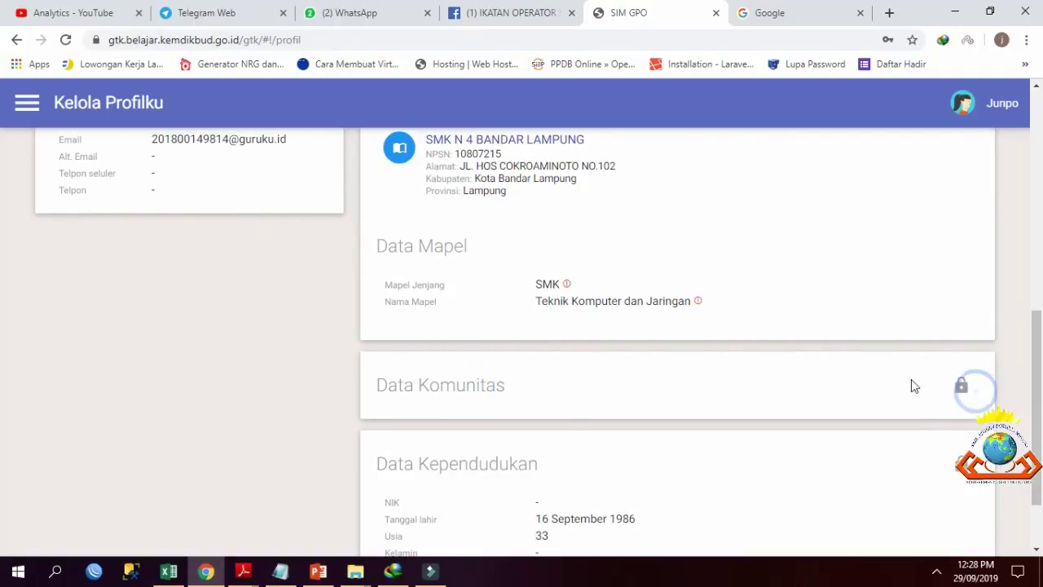
scroll(815, 367, "down", 1)
left_click(498, 309)
scroll(501, 307, "up", 2)
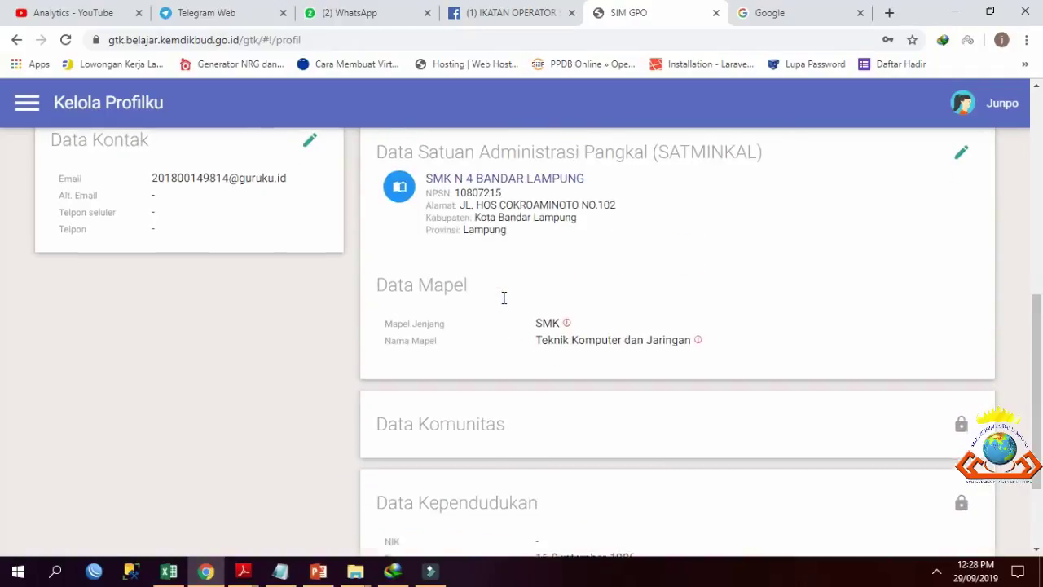
scroll(509, 304, "up", 6)
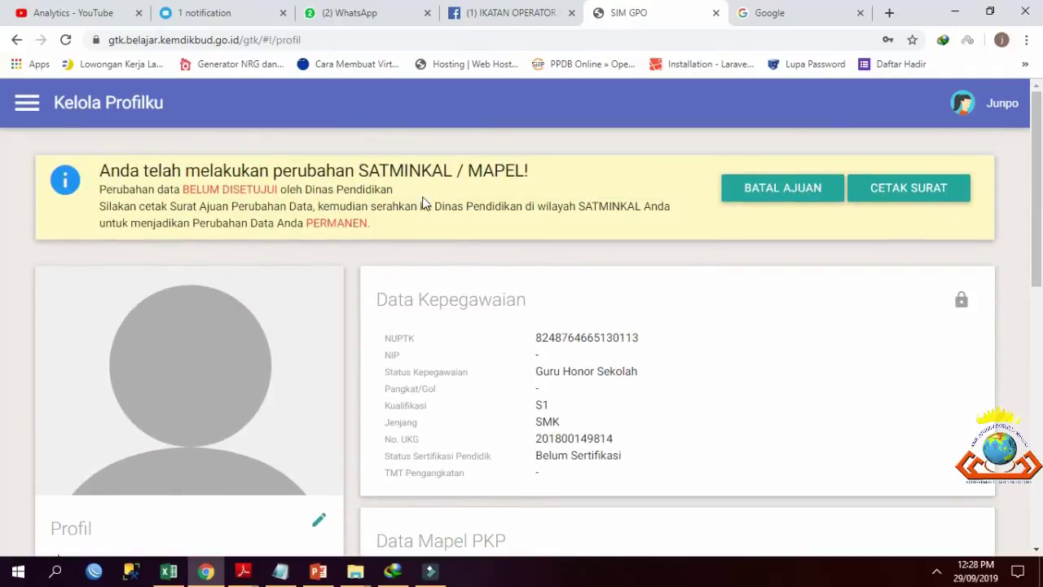
scroll(528, 264, "down", 4)
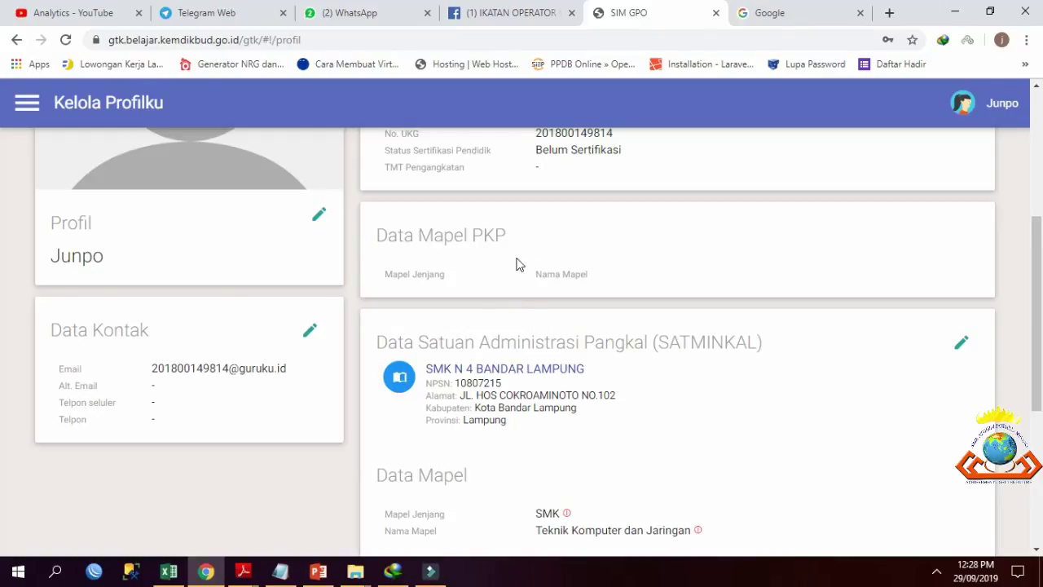
scroll(517, 263, "up", 4)
scroll(523, 261, "down", 2)
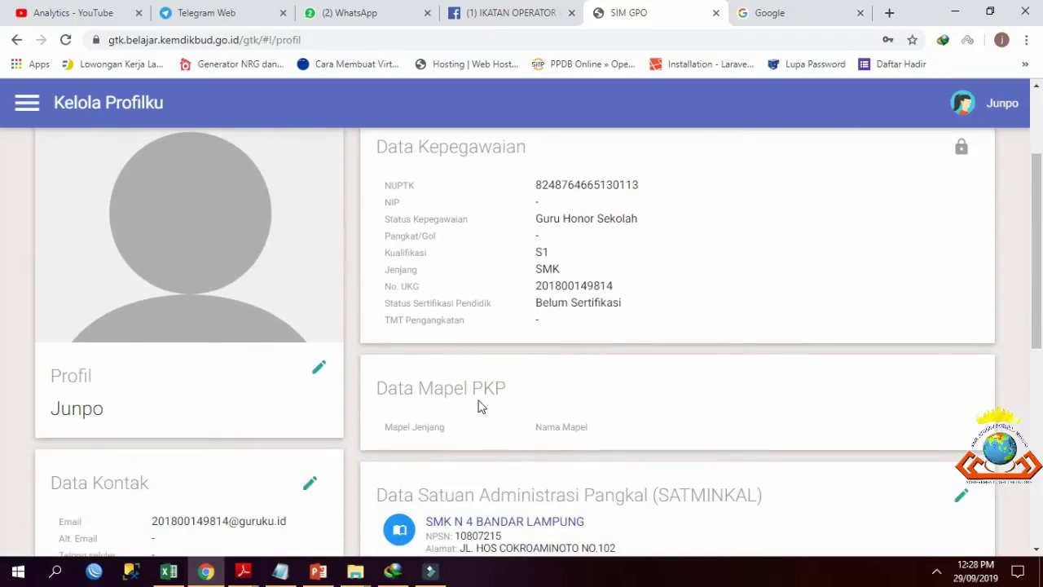
- Load buka.blob.jpg from the cpns folder on the Desktop as the new profile photo
left_click(319, 368)
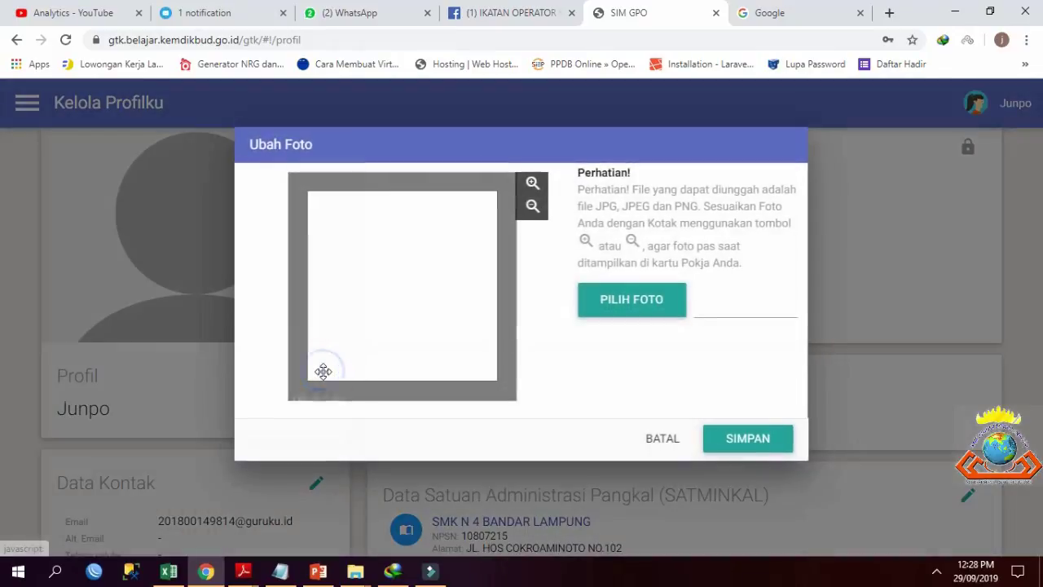
left_click(631, 299)
scroll(509, 241, "down", 3)
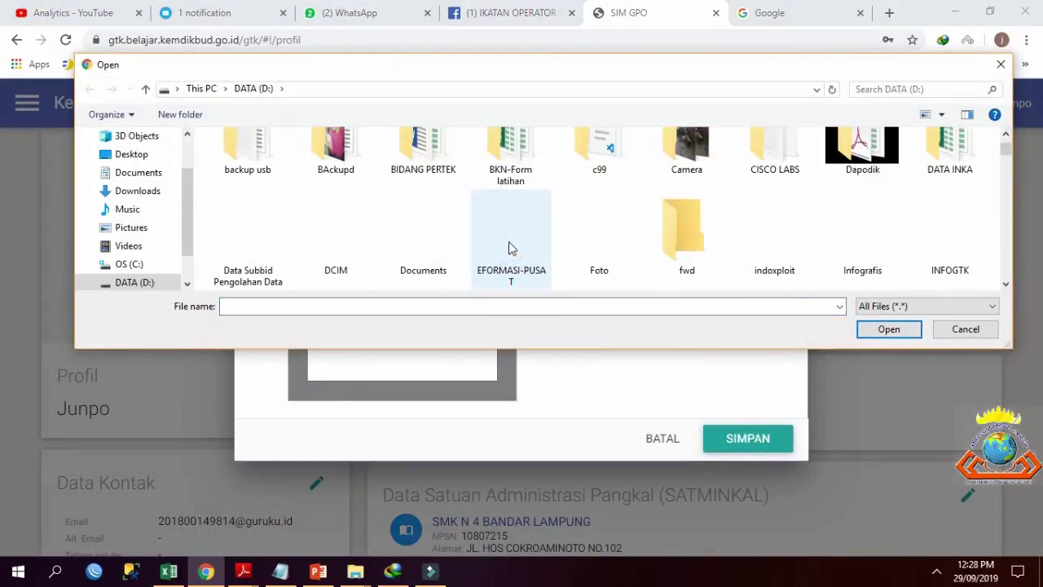
left_click(131, 154)
scroll(430, 186, "down", 1)
double_click(286, 168)
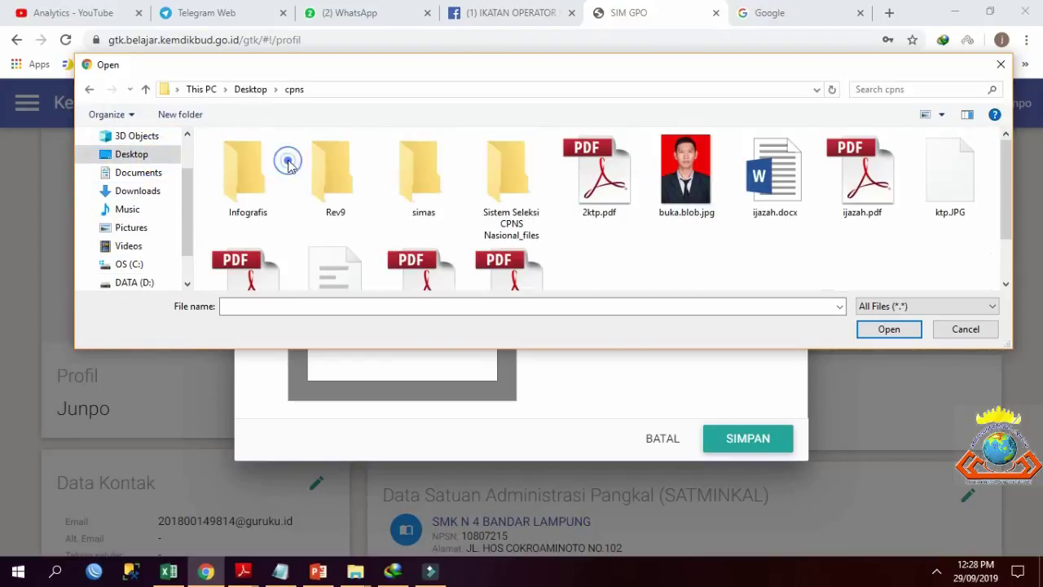
left_click(683, 187)
left_click(887, 329)
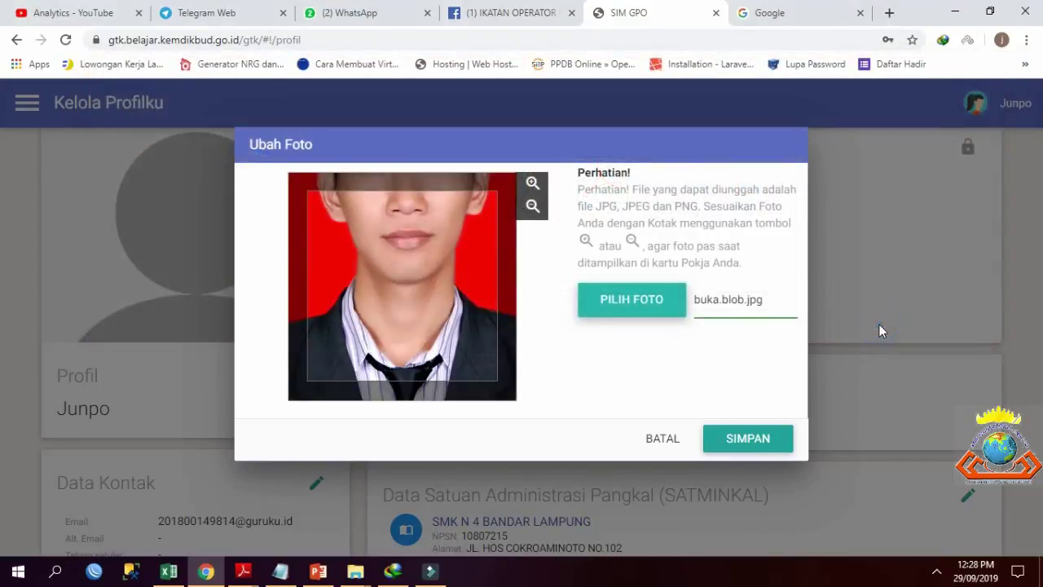
- Scale and reposition the photo so the head and shoulders fill the crop frame, and save it as the profile photo
left_click_drag(484, 255, 474, 363)
left_click(534, 208)
left_click(534, 208)
left_click(534, 208)
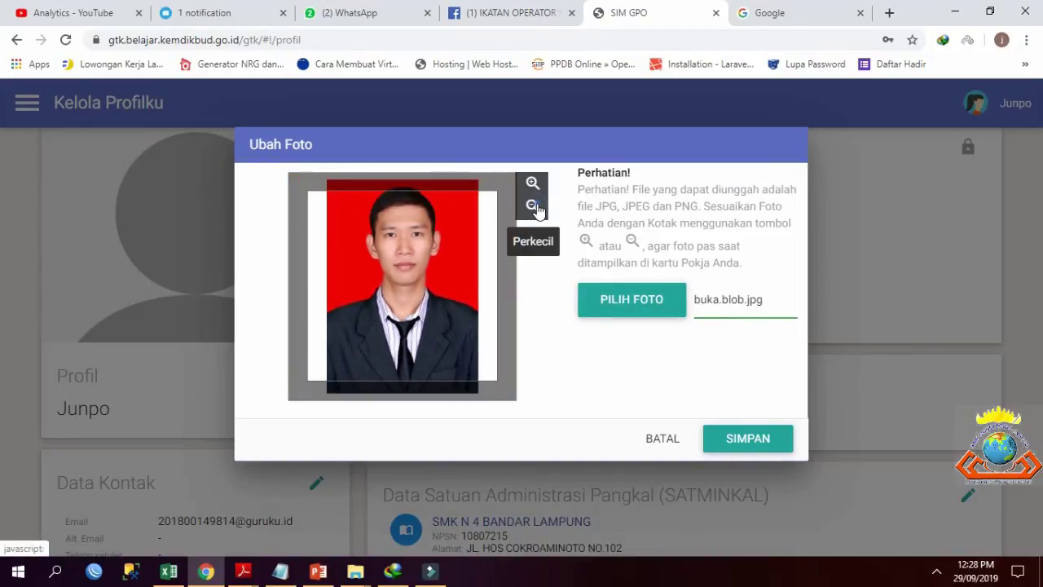
left_click(534, 208)
scroll(486, 221, "up", 1)
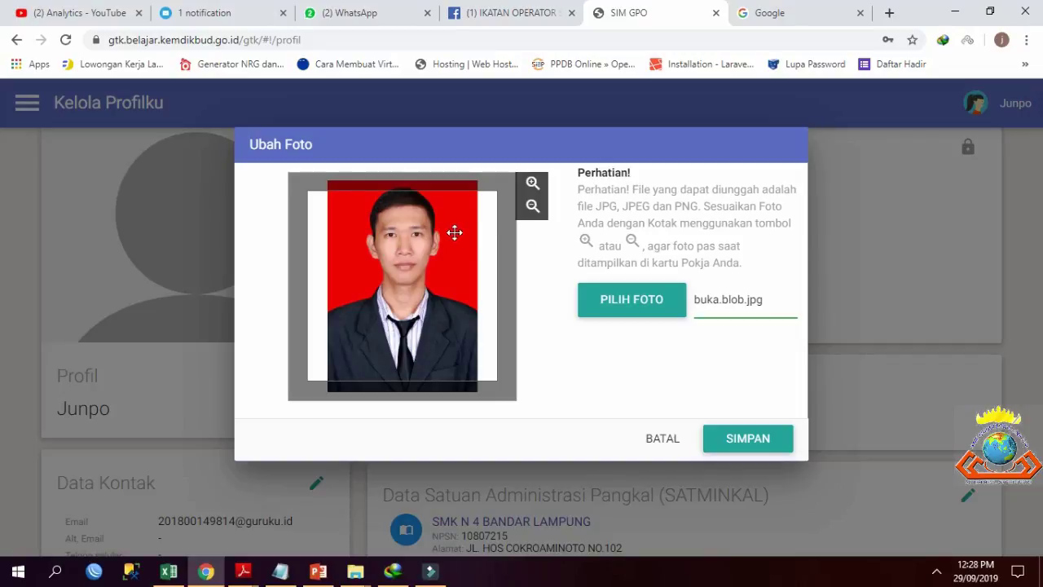
left_click_drag(456, 233, 451, 253)
scroll(458, 245, "up", 2)
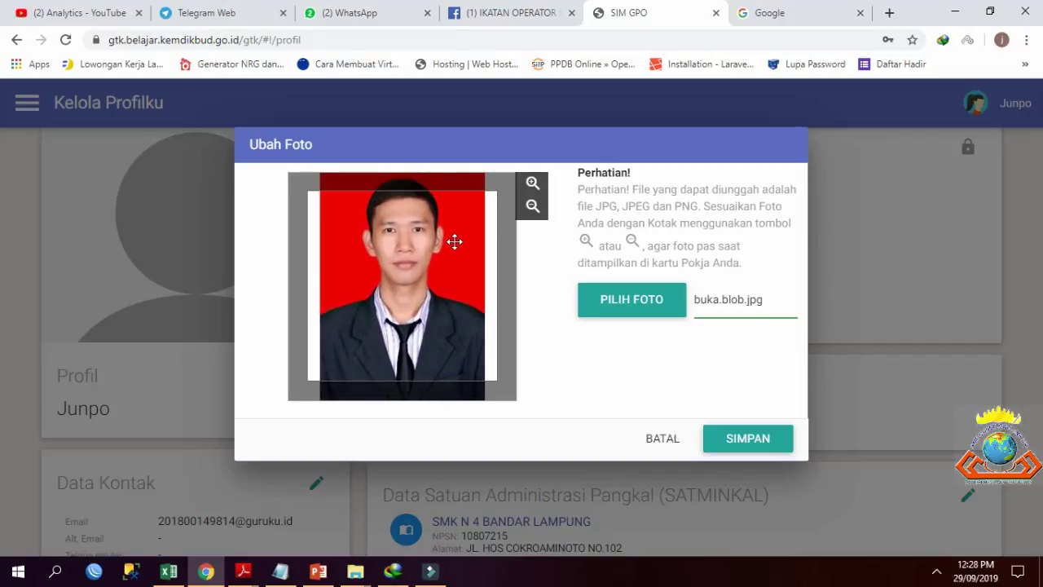
scroll(454, 241, "up", 3)
left_click_drag(454, 259, 451, 295)
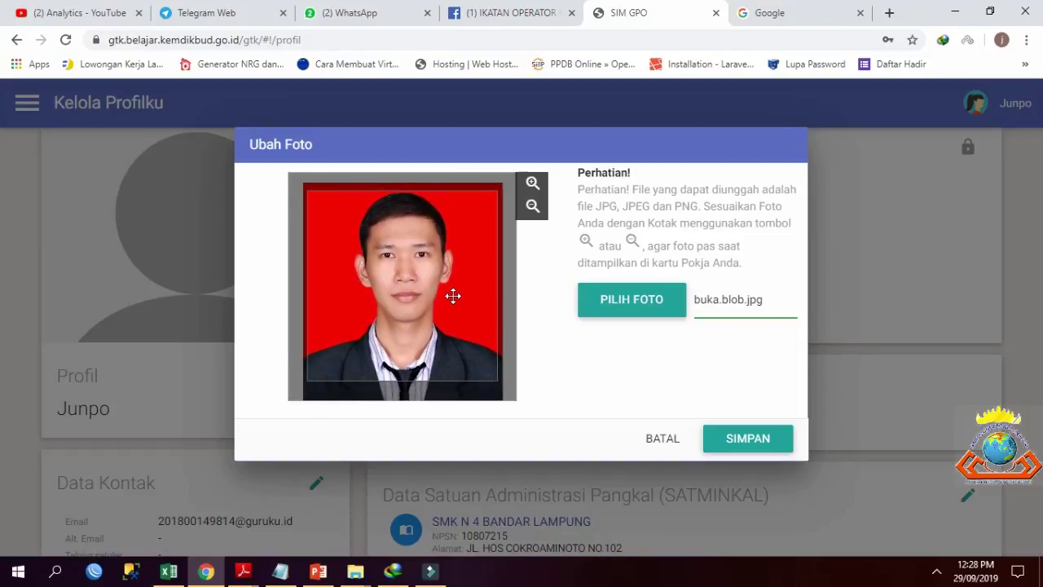
left_click(714, 440)
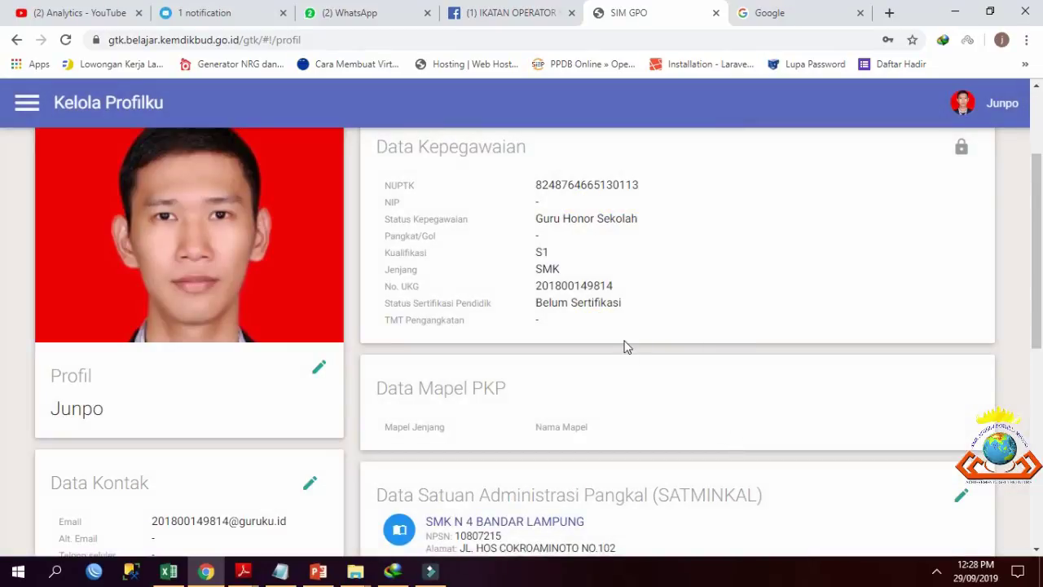
- View the Data Kontak form with its alternative email and mobile phone fields, and close it without saving
scroll(370, 284, "down", 3)
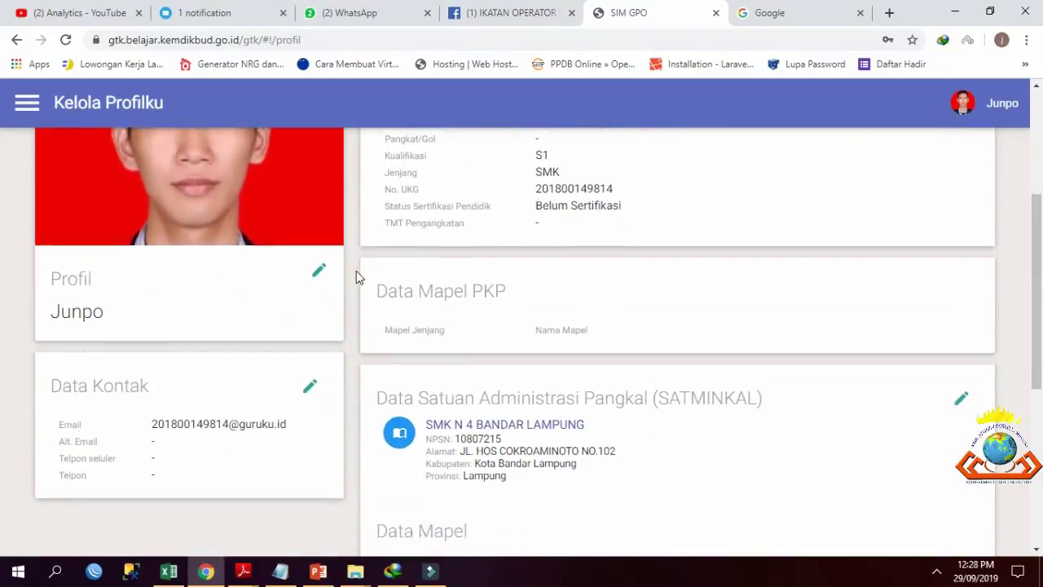
left_click(310, 334)
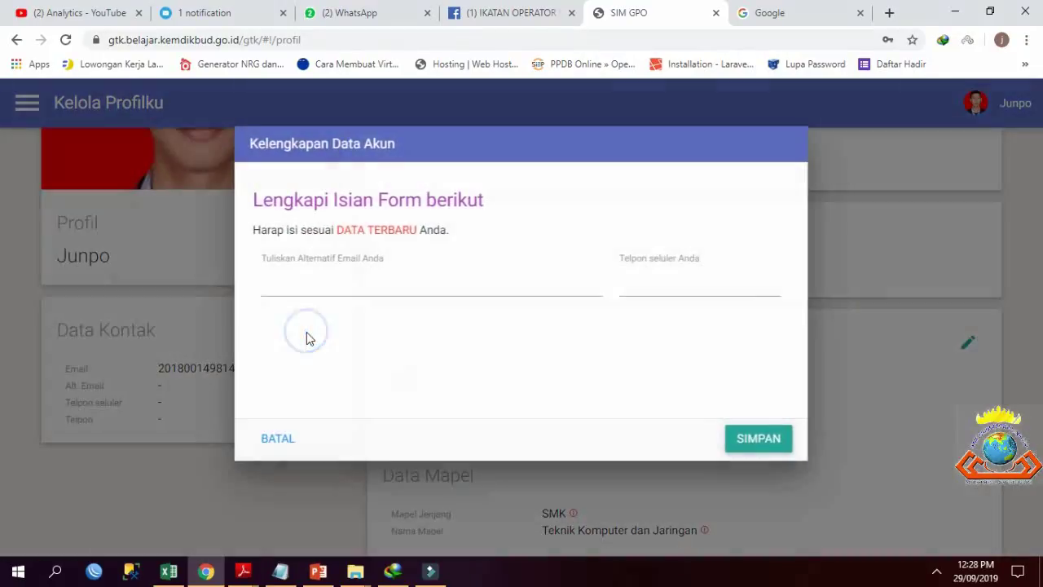
left_click(480, 269)
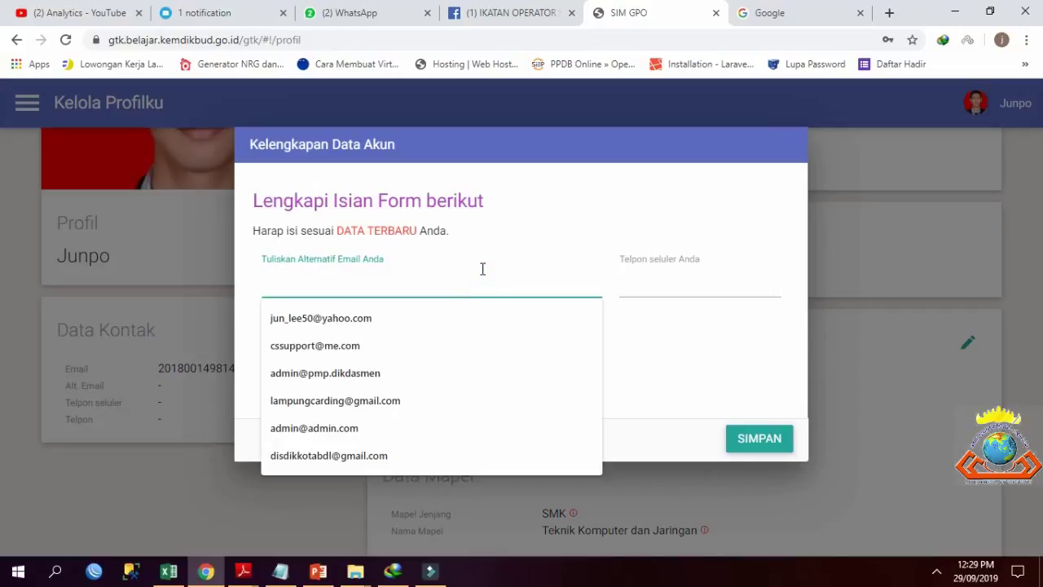
left_click(480, 267)
left_click(461, 259)
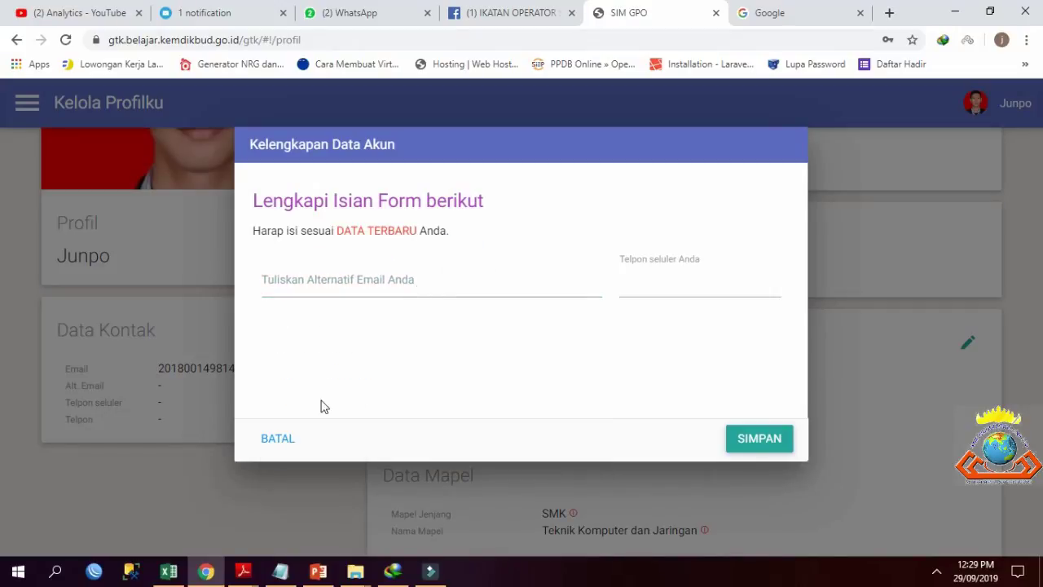
left_click(279, 437)
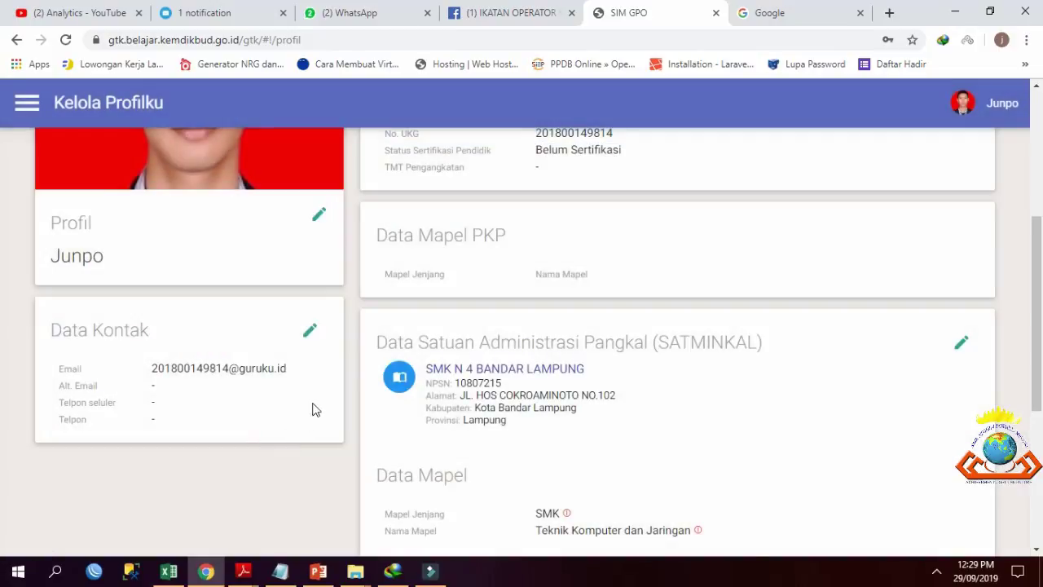
- View the Diklat PKB report in Rapor Pelatihanku, and open the Materi Diklat list
scroll(328, 391, "down", 4)
scroll(328, 391, "up", 7)
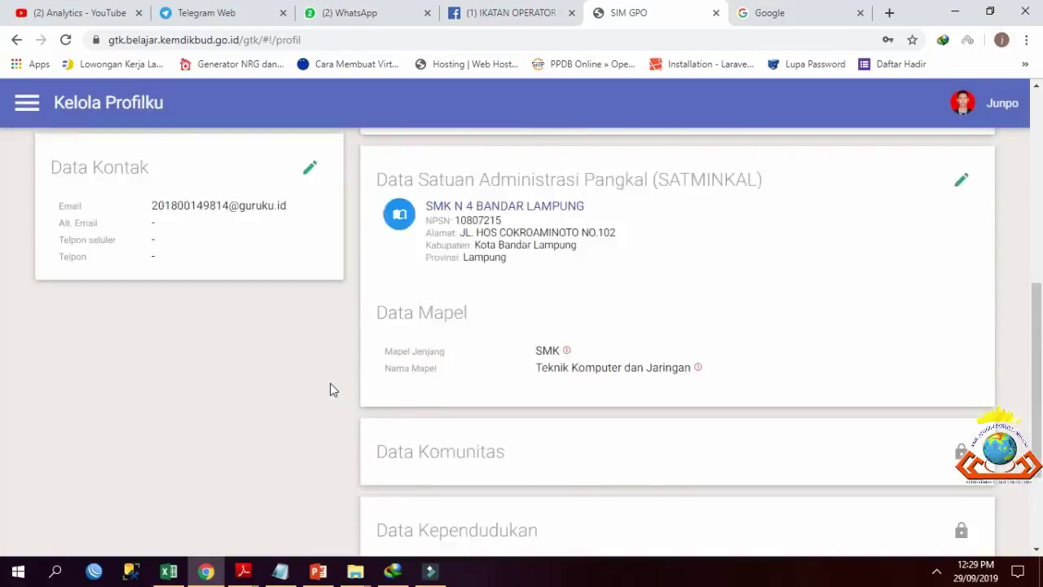
left_click(27, 112)
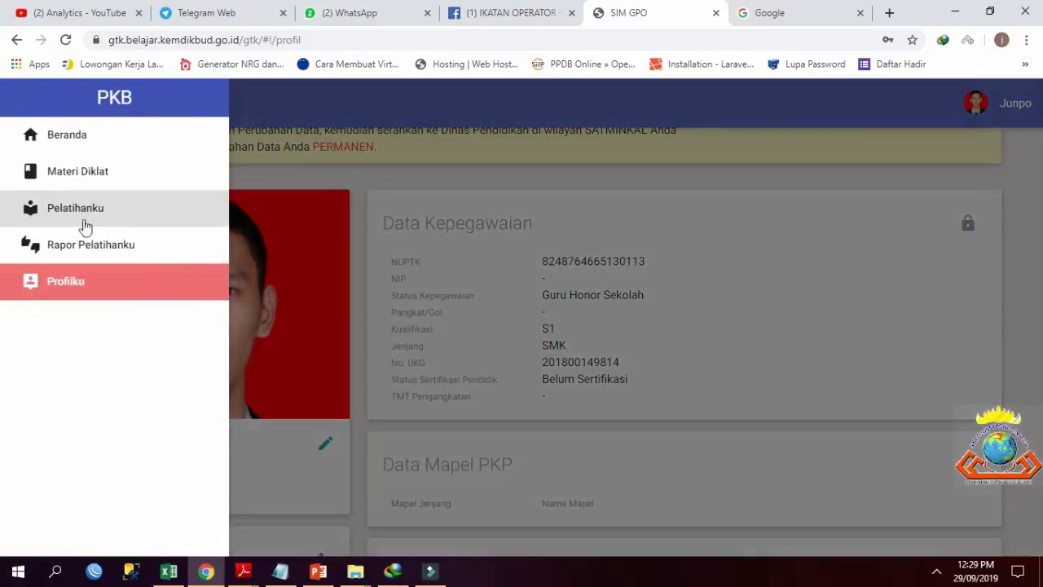
left_click(92, 245)
left_click(597, 219)
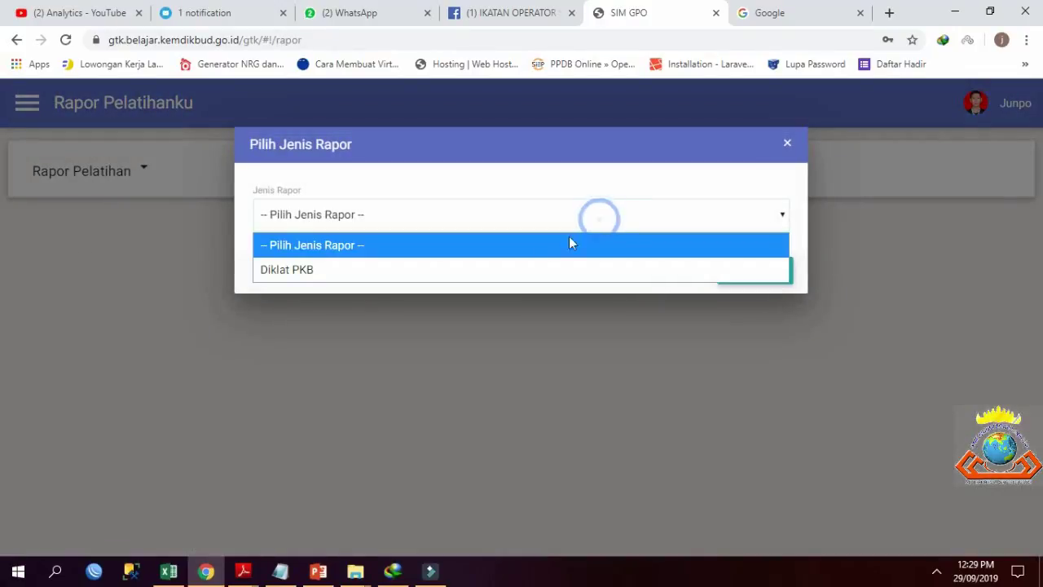
left_click(508, 270)
left_click(770, 278)
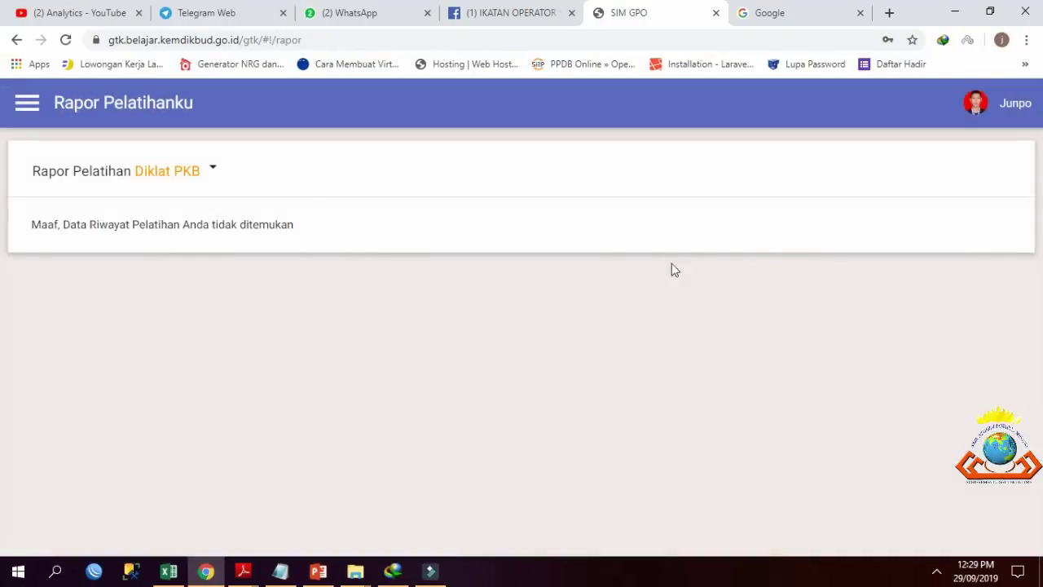
left_click(36, 112)
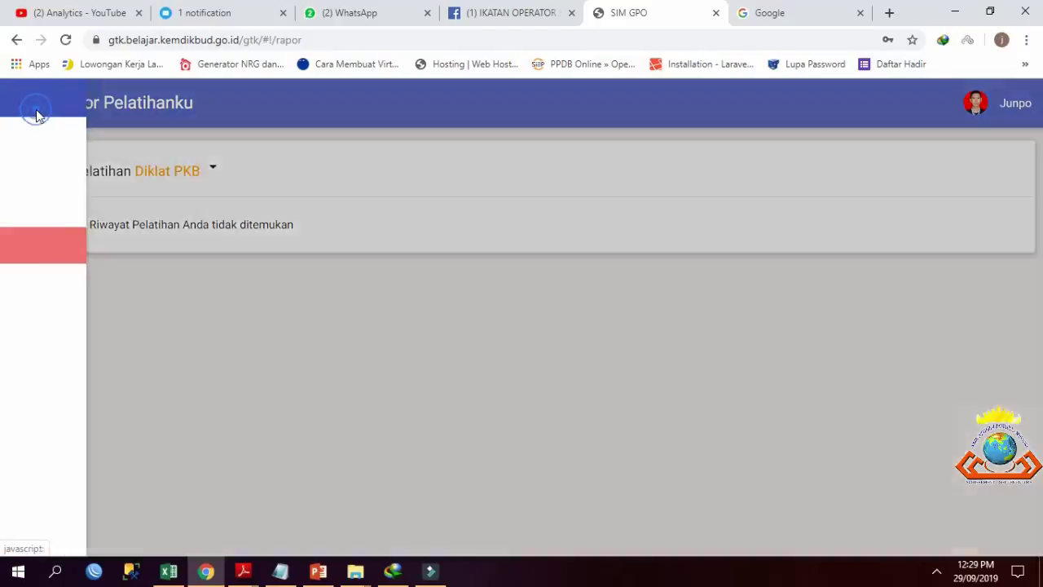
left_click(79, 173)
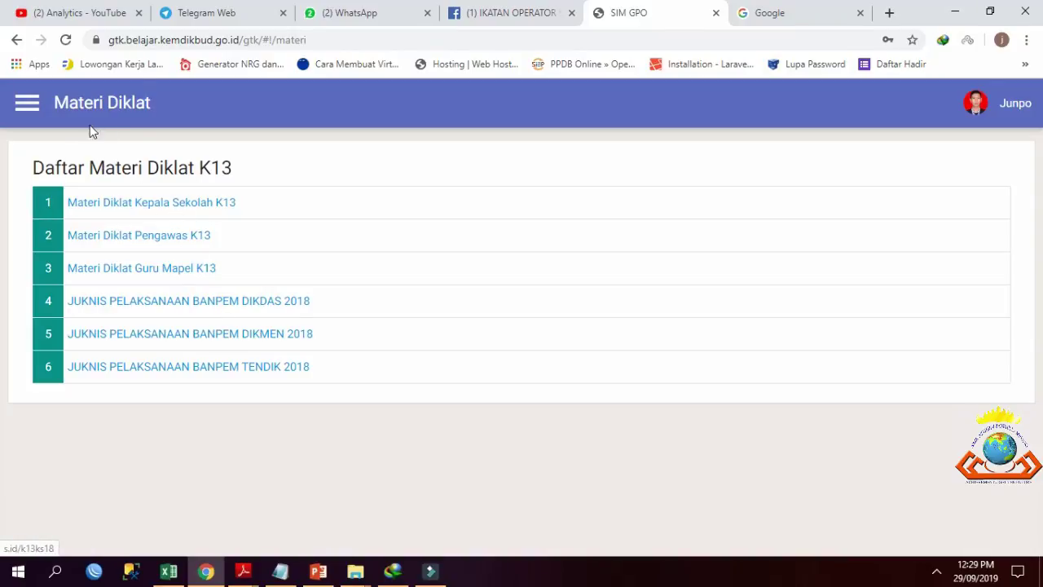
- Open the Pelatihanku page and look up the training records for Diklat PKB in 2019
left_click(35, 98)
left_click(72, 205)
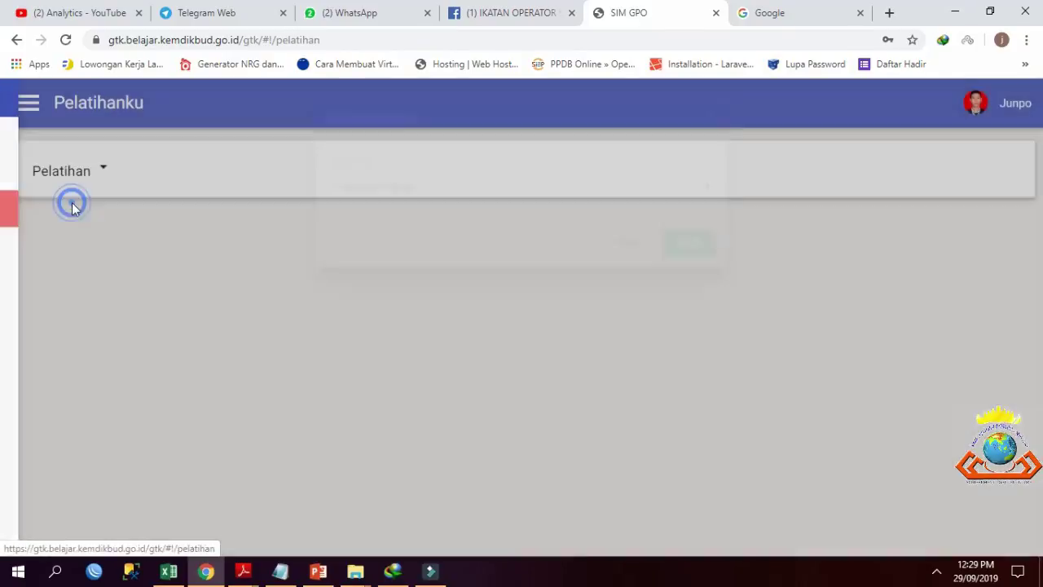
left_click(530, 229)
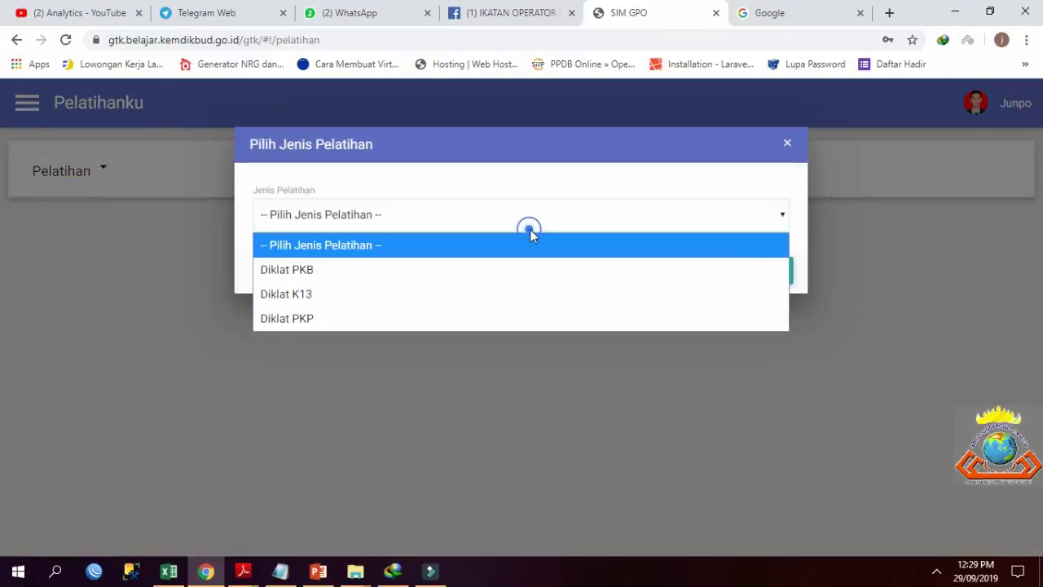
left_click(468, 267)
left_click(726, 279)
left_click(478, 318)
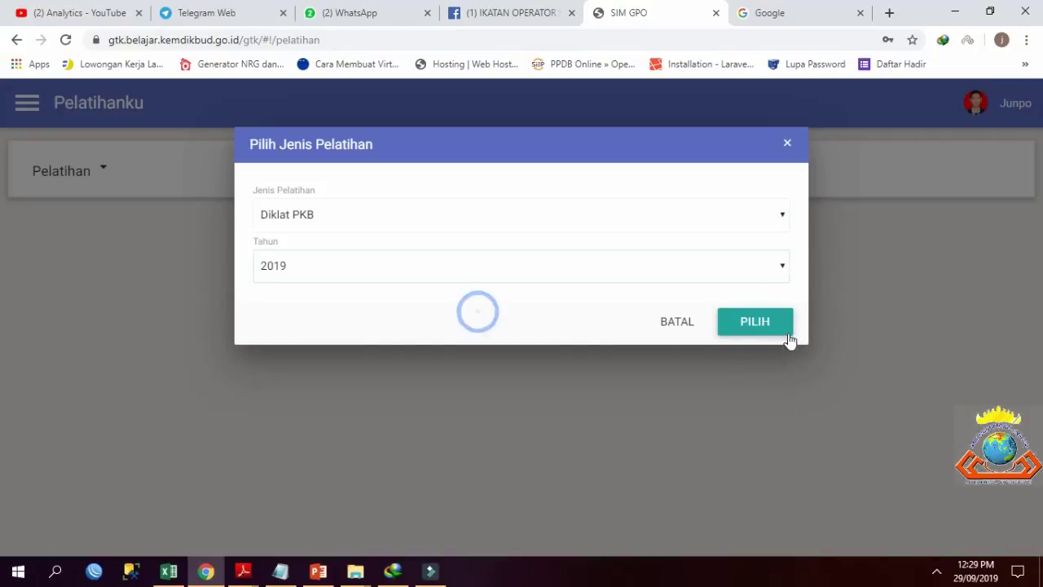
left_click(786, 333)
- Look up the Diklat PKB training records for 2018 instead
left_click(190, 172)
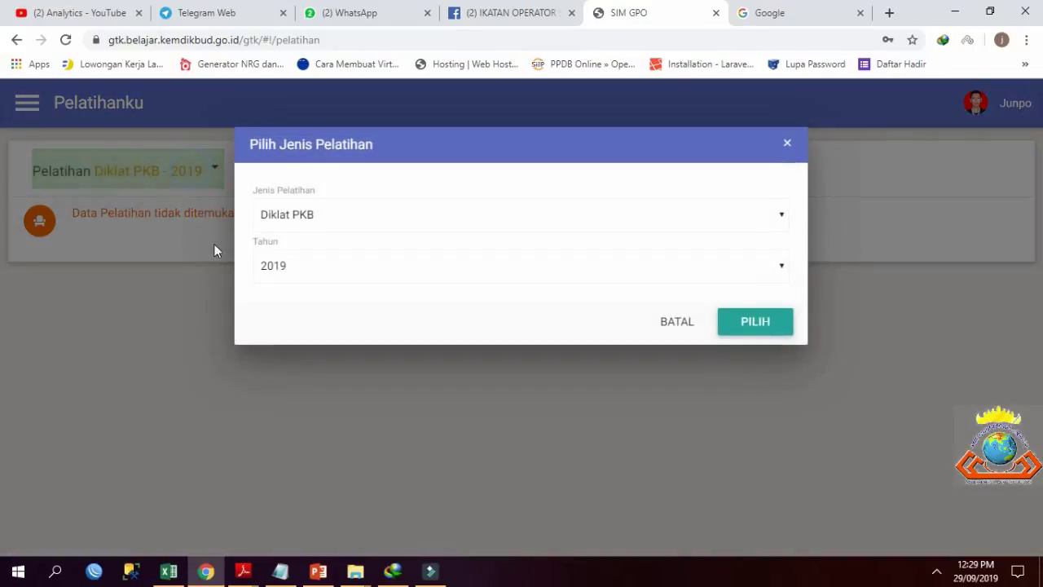
left_click(301, 260)
left_click(289, 345)
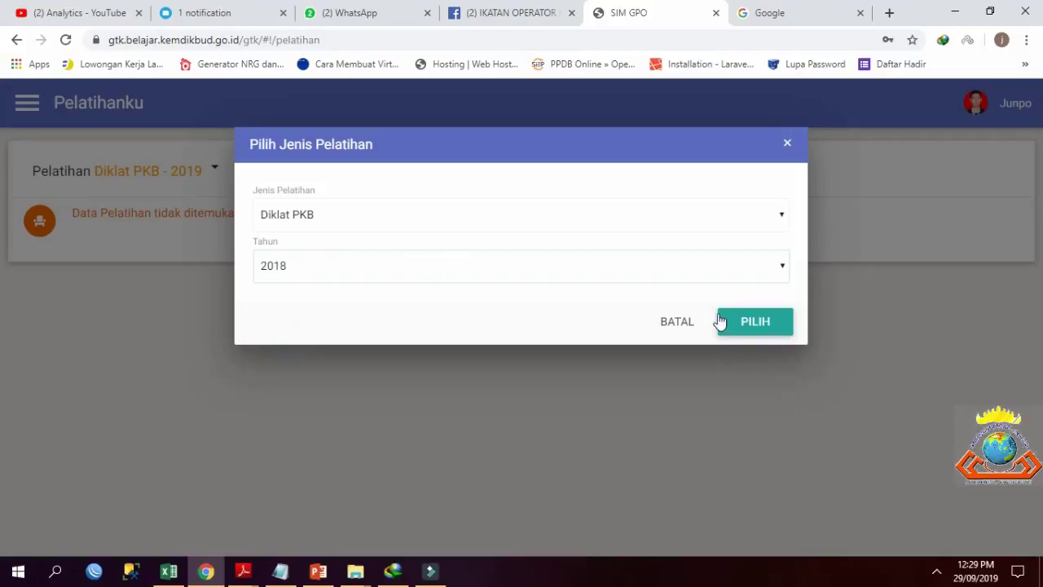
left_click(747, 324)
- Switch the training type to Diklat PKP and look up its records without choosing a year
left_click(198, 174)
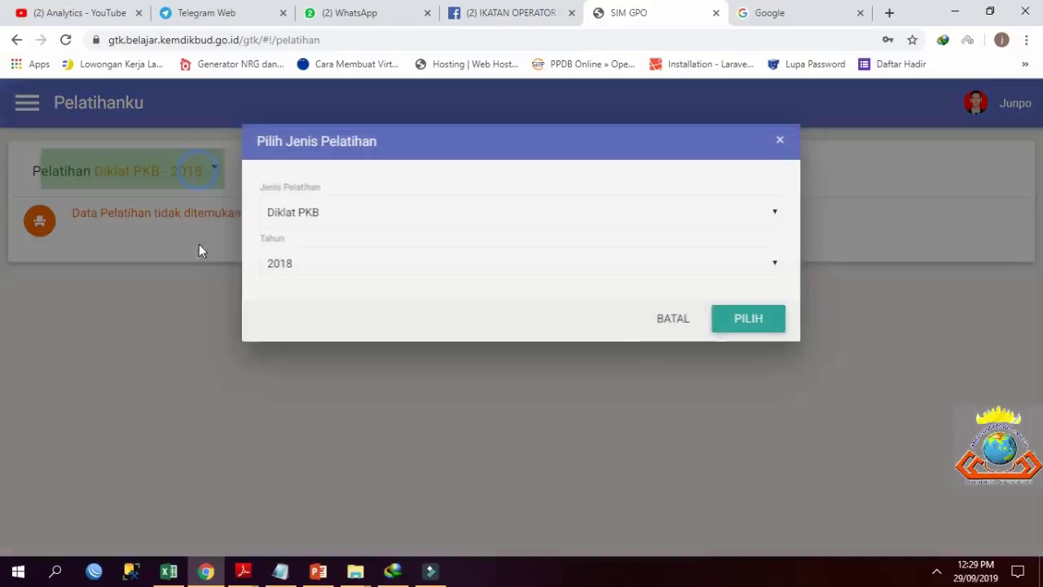
left_click(354, 220)
left_click(345, 316)
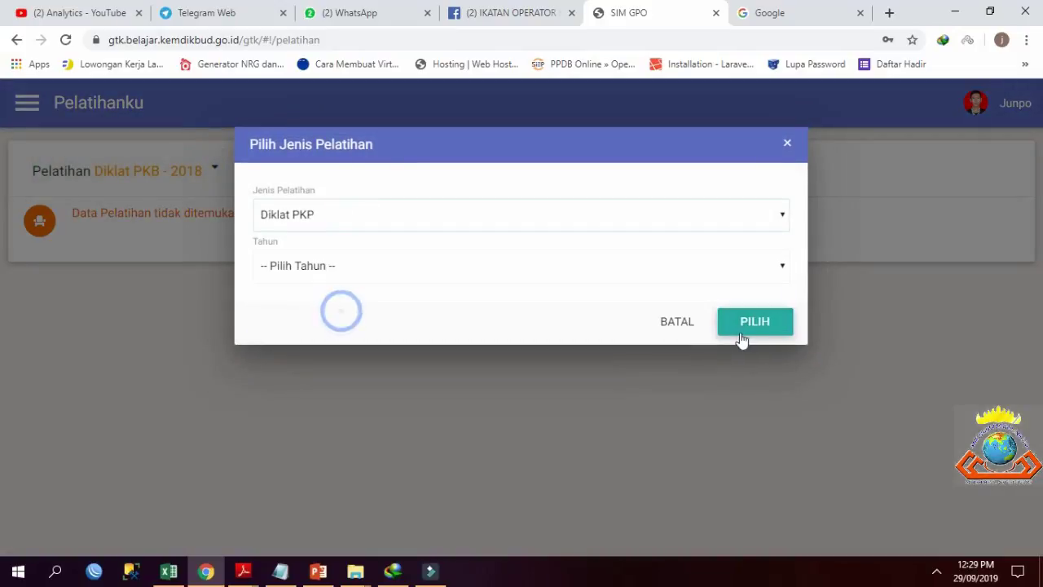
left_click(747, 320)
- Open the Profilku page and review the employment data and the Data Mapel PKP section
left_click(27, 102)
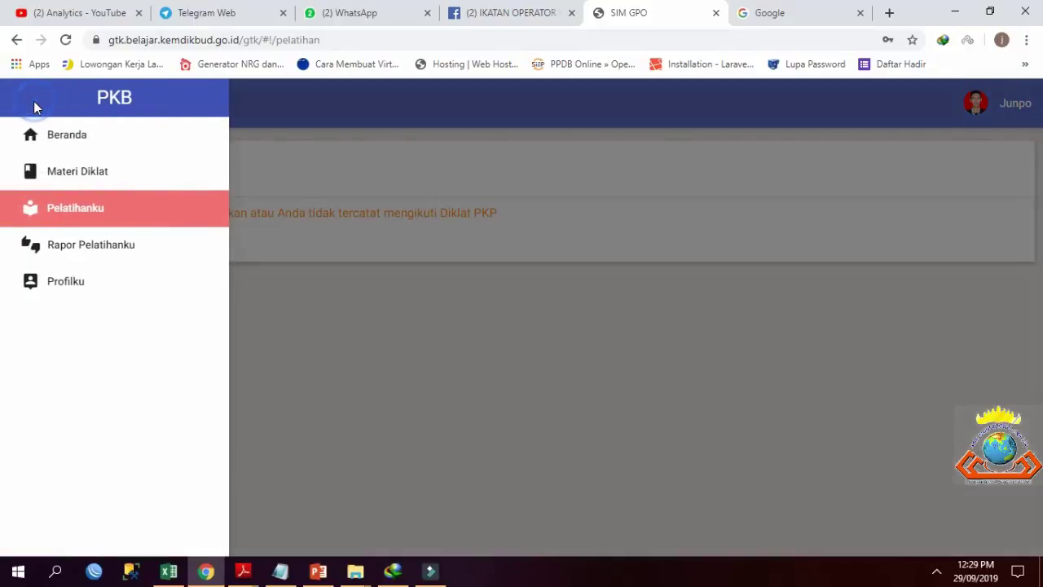
left_click(70, 277)
scroll(617, 277, "down", 3)
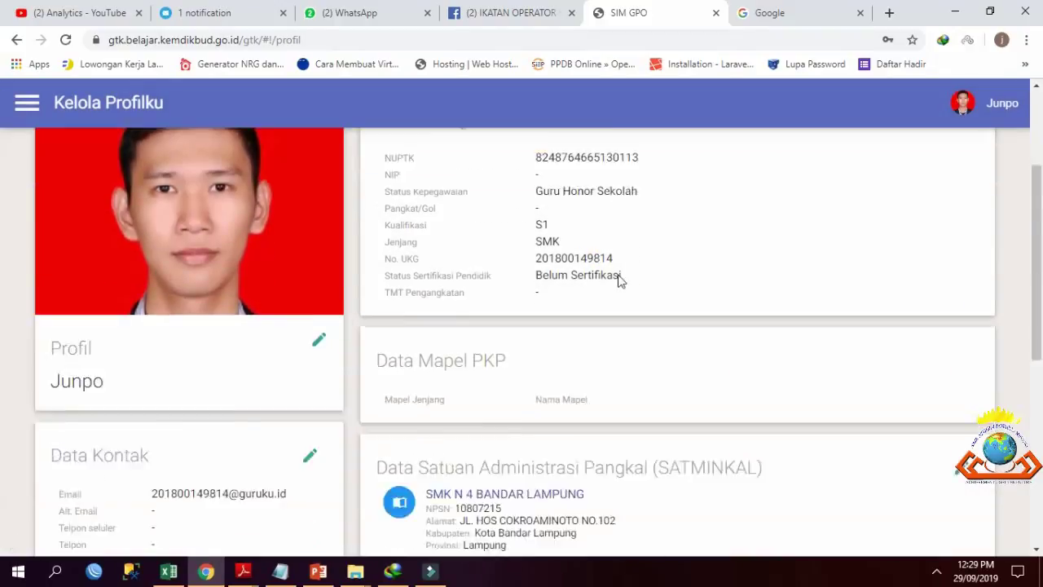
scroll(619, 281, "up", 2)
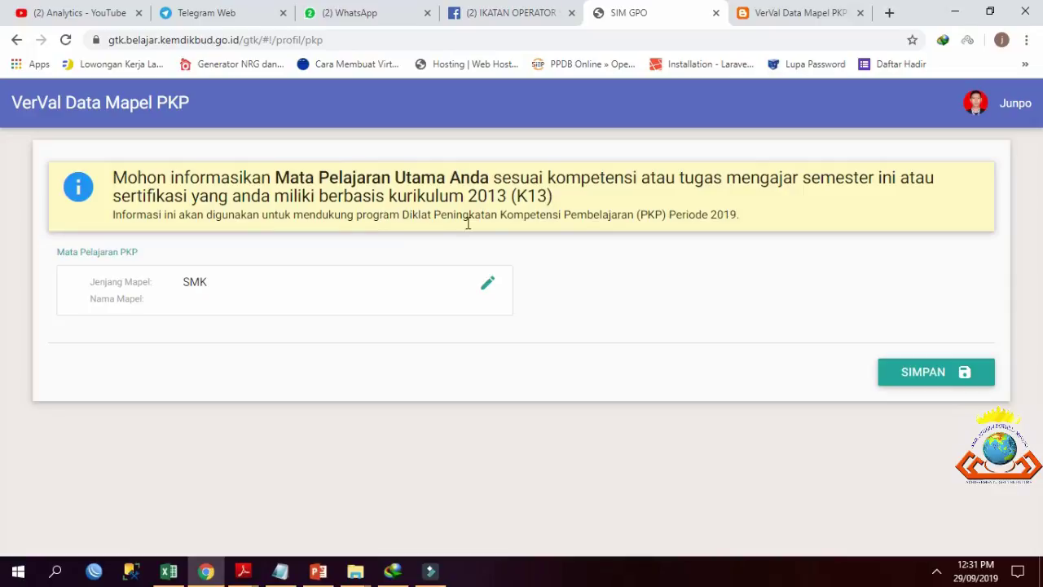
- Set the SMK-level PKP subject to Teknik Komputer Jaringan, save it and dismiss the information dialog
left_click(493, 287)
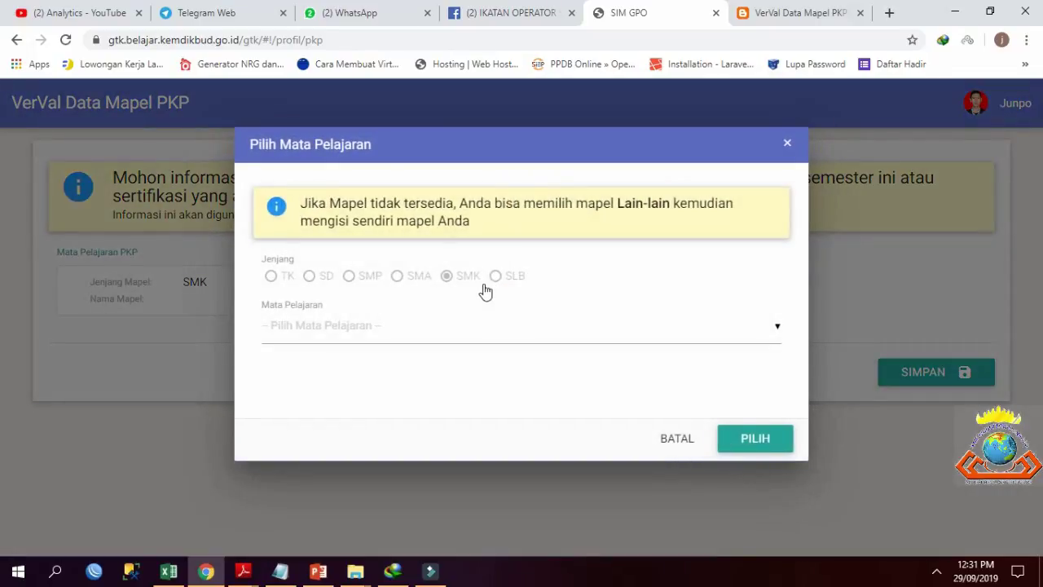
left_click(449, 327)
scroll(464, 344, "down", 3)
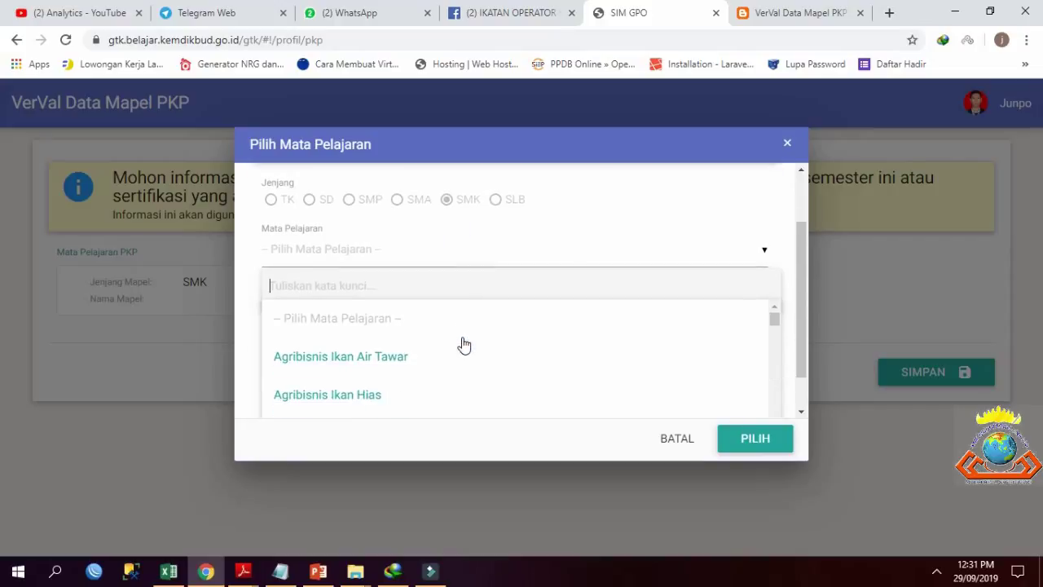
type("teknik komputer")
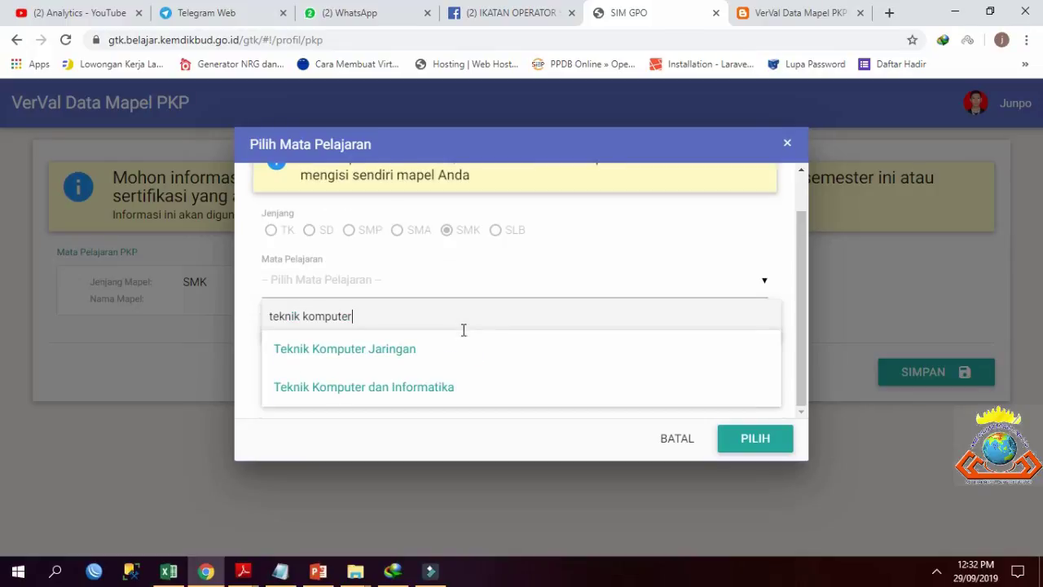
left_click(425, 351)
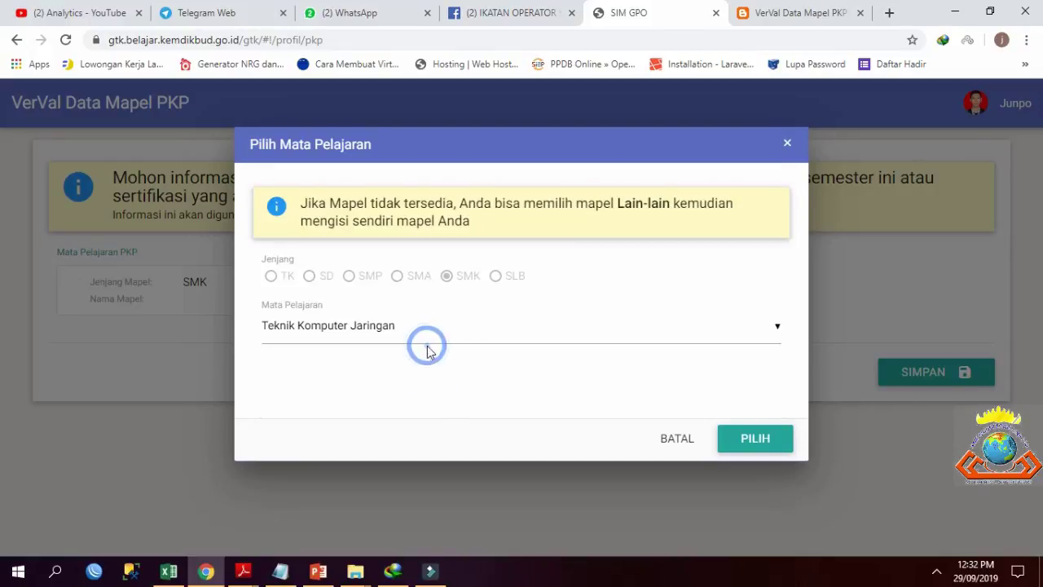
left_click(755, 439)
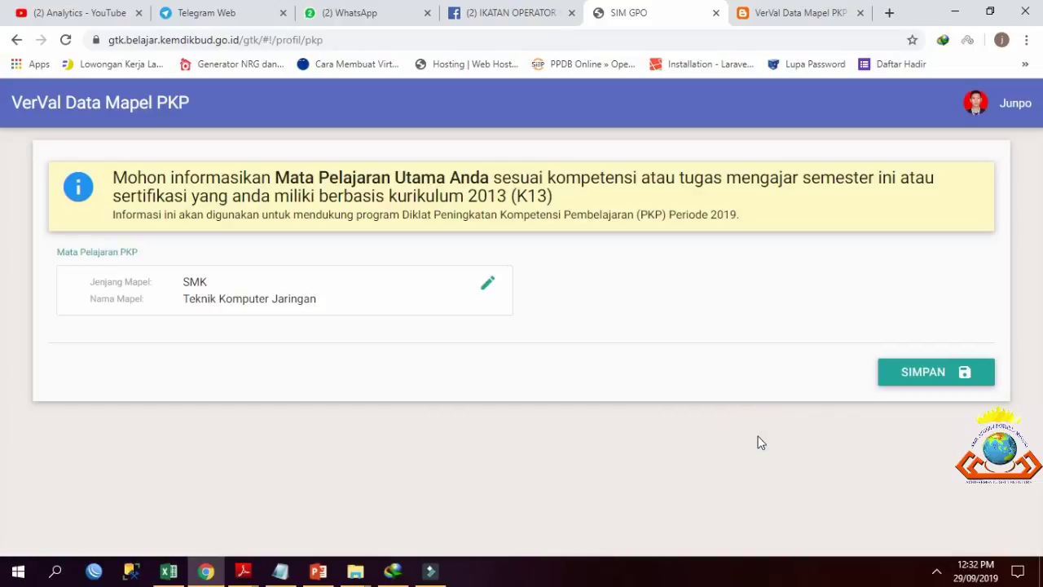
left_click(926, 375)
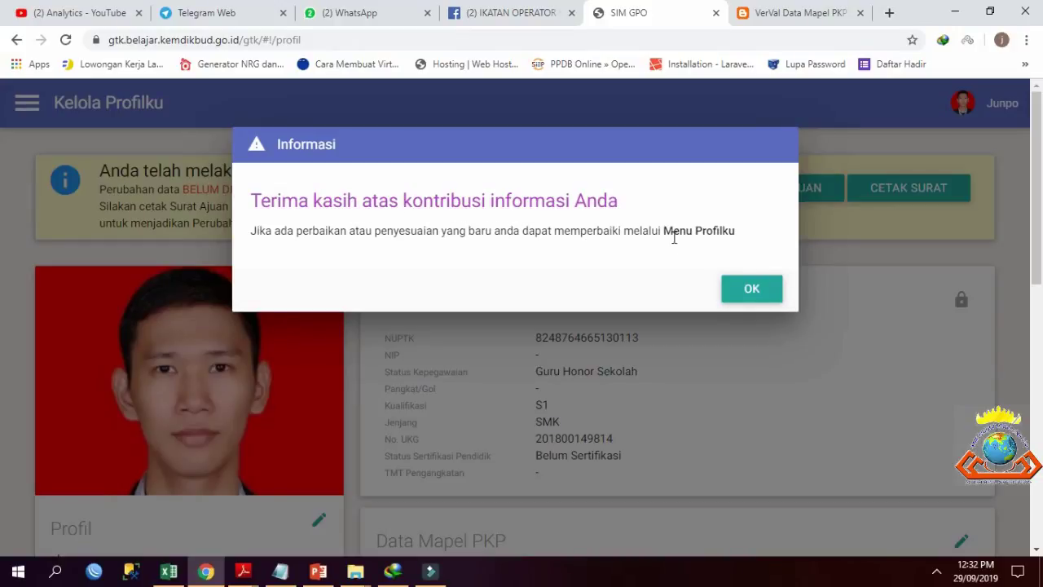
left_click(748, 289)
- Examine the profile's Data Mapel PKP, SATMINKAL and Data Mapel sections, including the approval marker beside the subject level
scroll(623, 285, "down", 9)
scroll(620, 286, "up", 2)
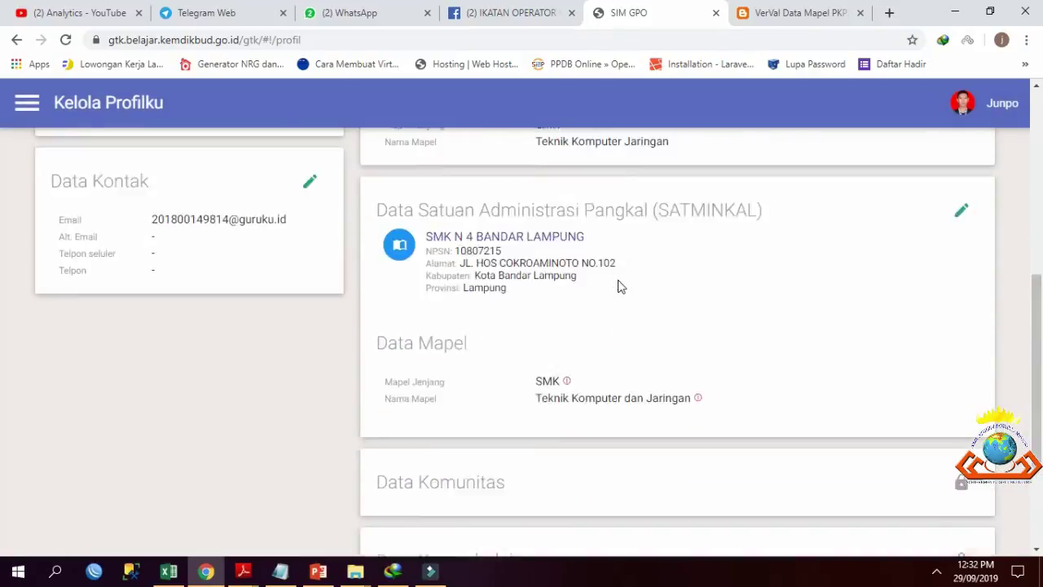
scroll(618, 285, "up", 2)
left_click_drag(469, 209, 543, 214)
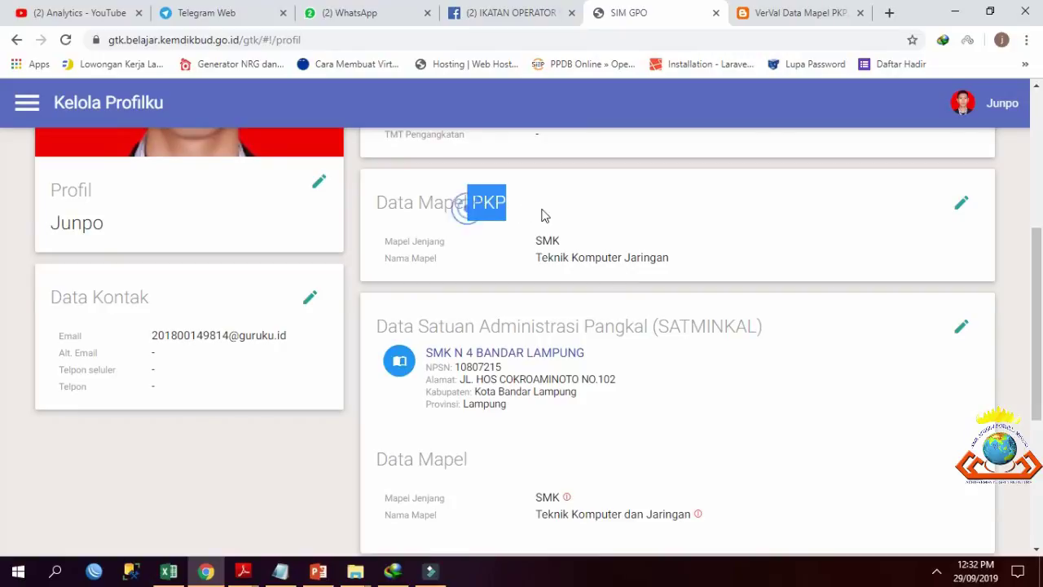
left_click_drag(540, 257, 638, 257)
scroll(492, 274, "down", 1)
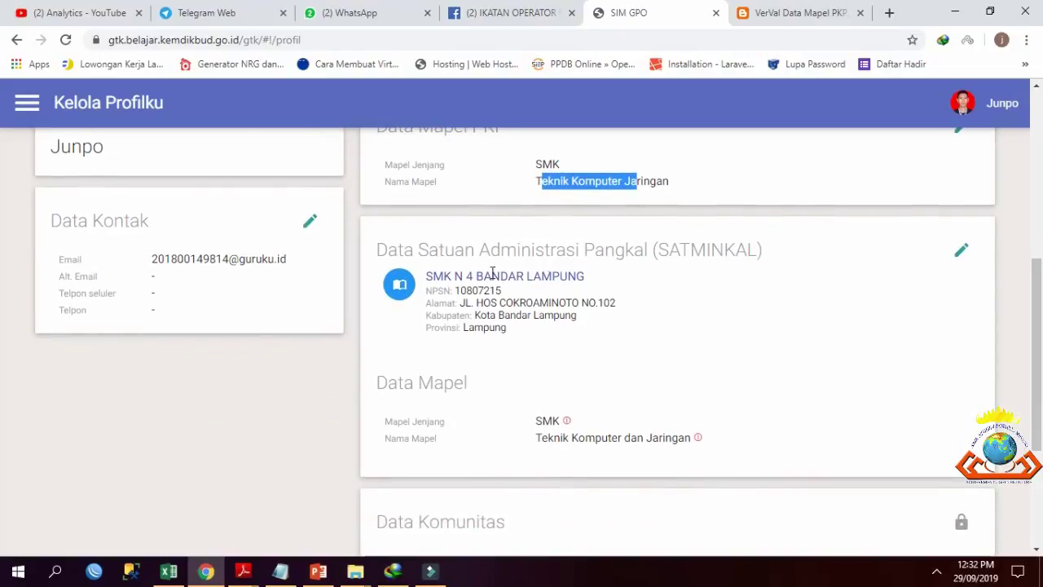
left_click_drag(500, 253, 535, 251)
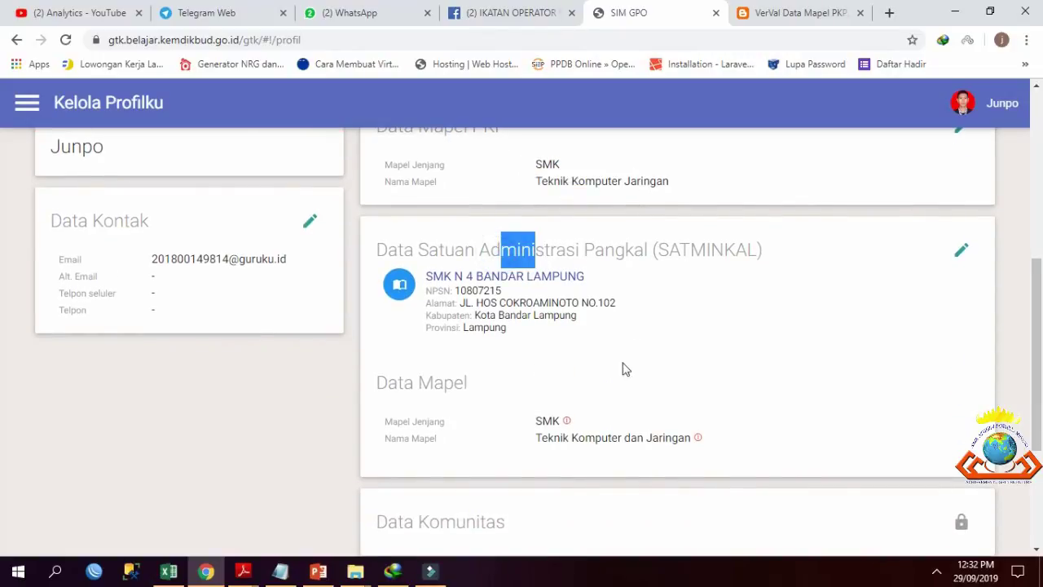
mouse_move(568, 422)
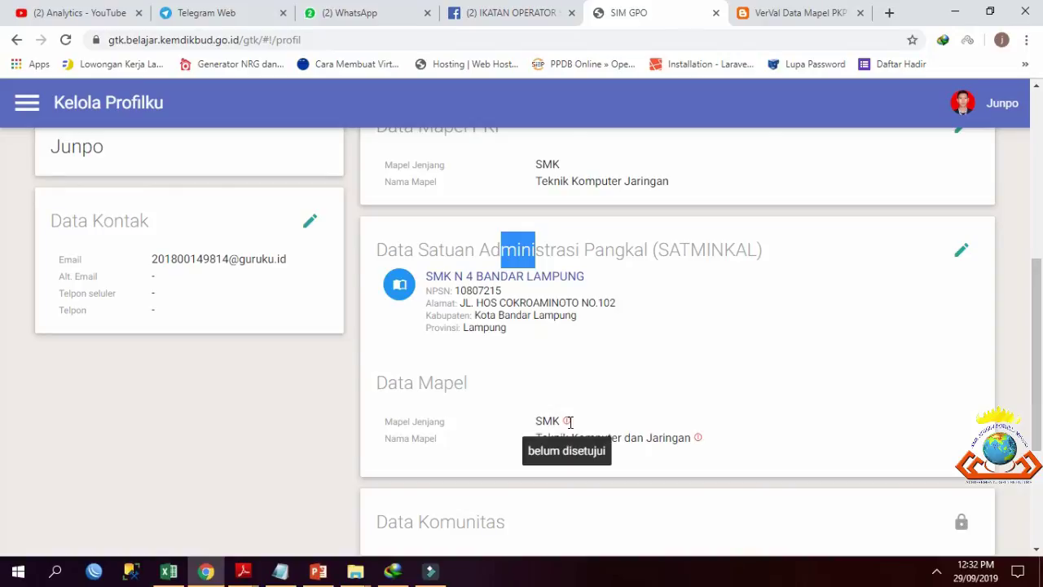
scroll(571, 420, "up", 5)
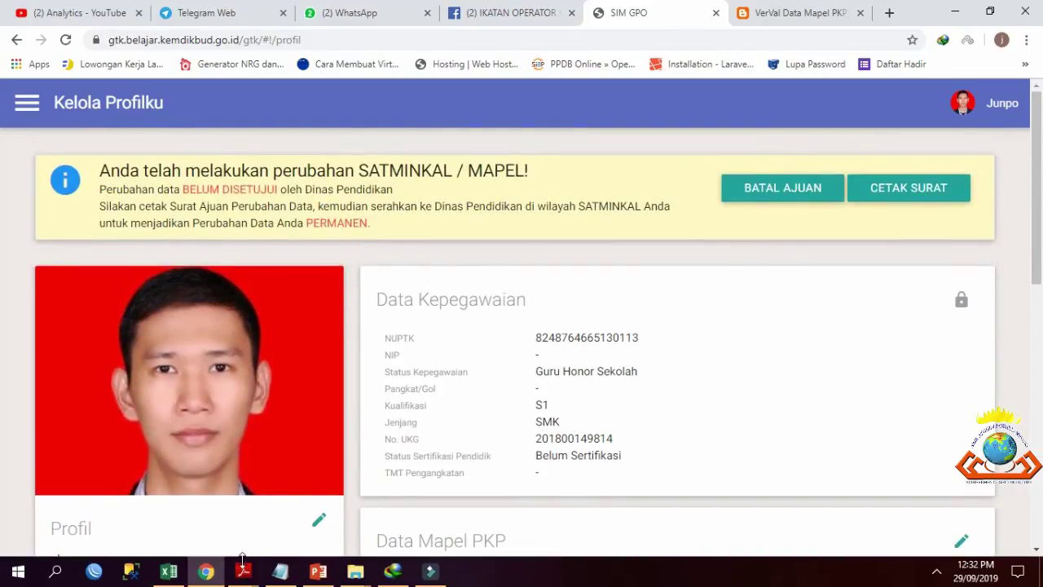
- Find and open SIM GPO PERUBAHAN.pdf in Adobe Reader and examine the new subject in its PERUBAHAN DATA table
key("super")
type("gpo peruba")
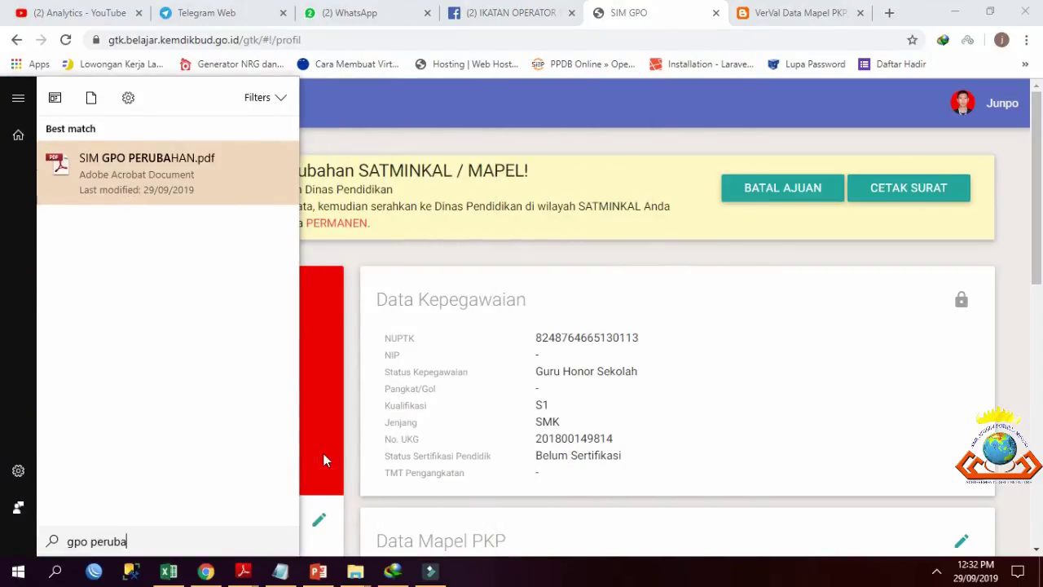
key("Return")
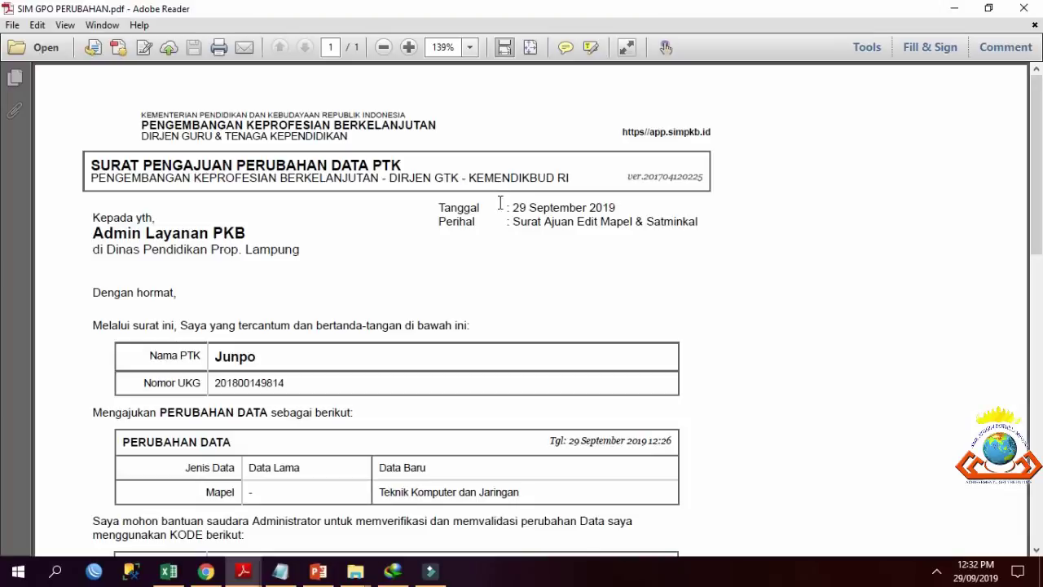
scroll(499, 206, "down", 3)
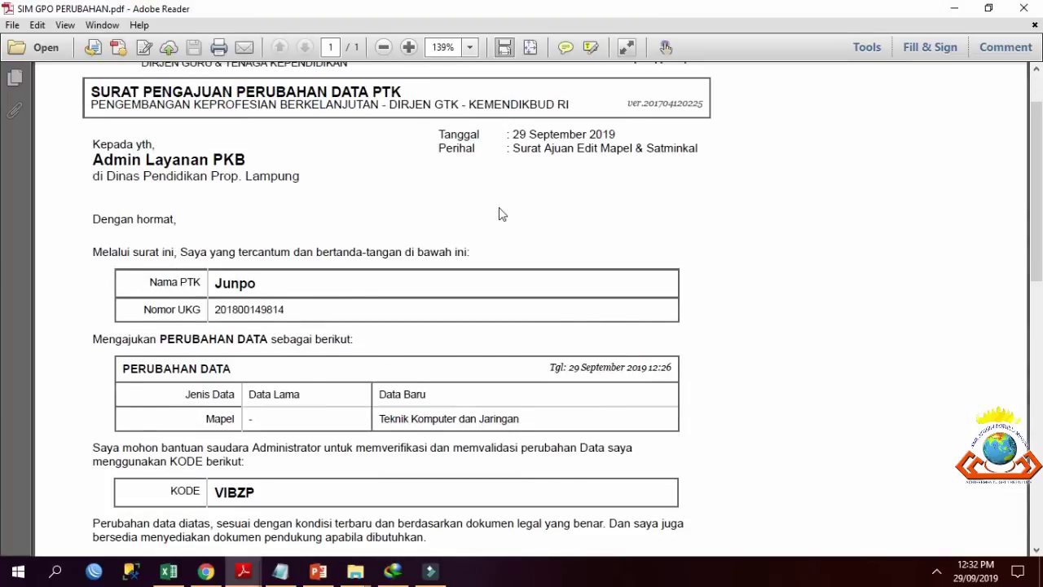
left_click_drag(379, 379, 440, 382)
scroll(444, 385, "down", 2)
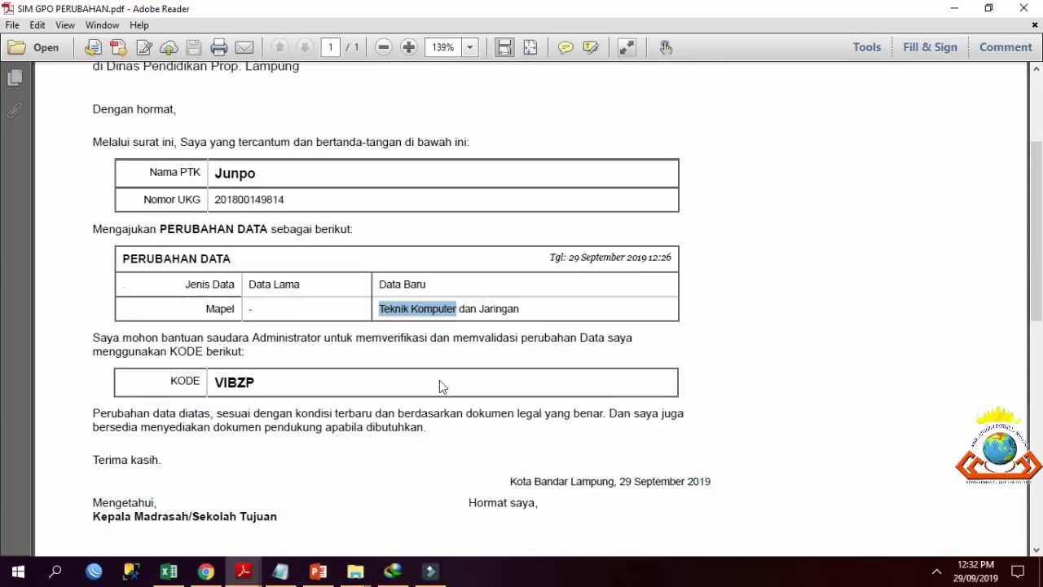
- Read the change letter's code, signature areas and closing note, and return to its heading
left_click(459, 349)
scroll(459, 350, "down", 4)
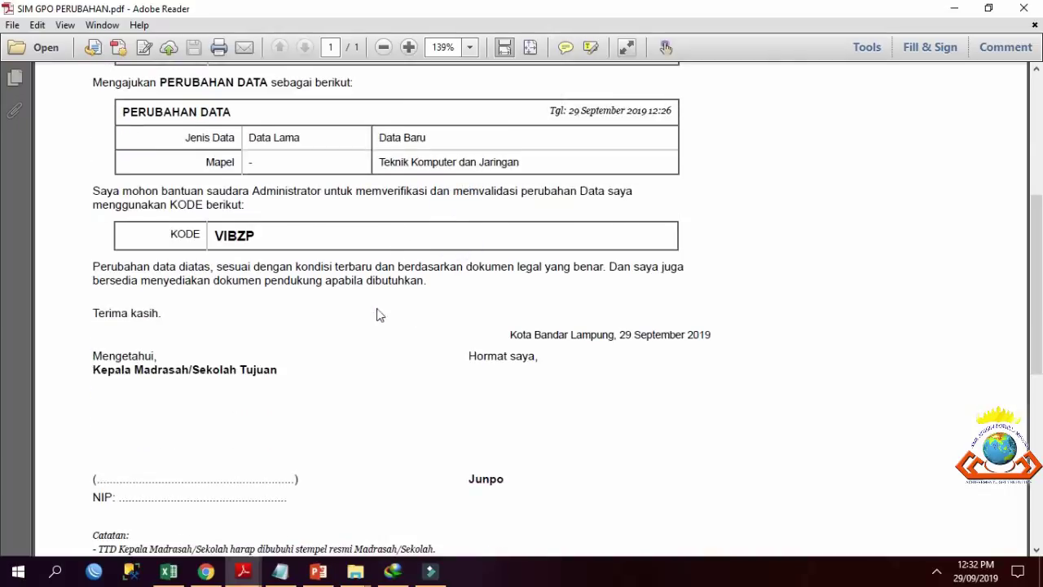
left_click(224, 414)
scroll(232, 414, "down", 1)
left_click(590, 382)
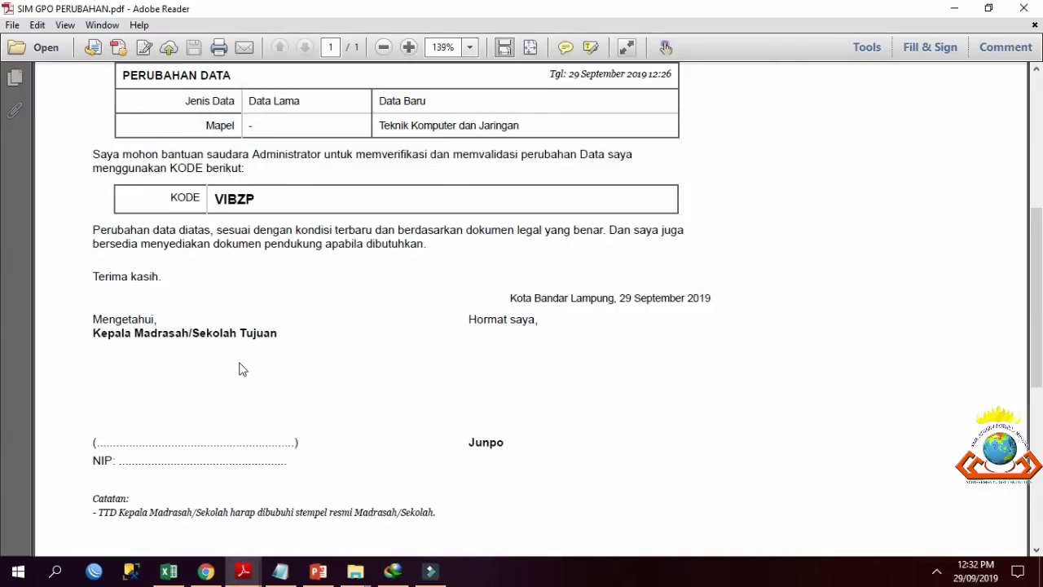
scroll(237, 363, "down", 2)
scroll(241, 369, "up", 4)
scroll(241, 369, "up", 6)
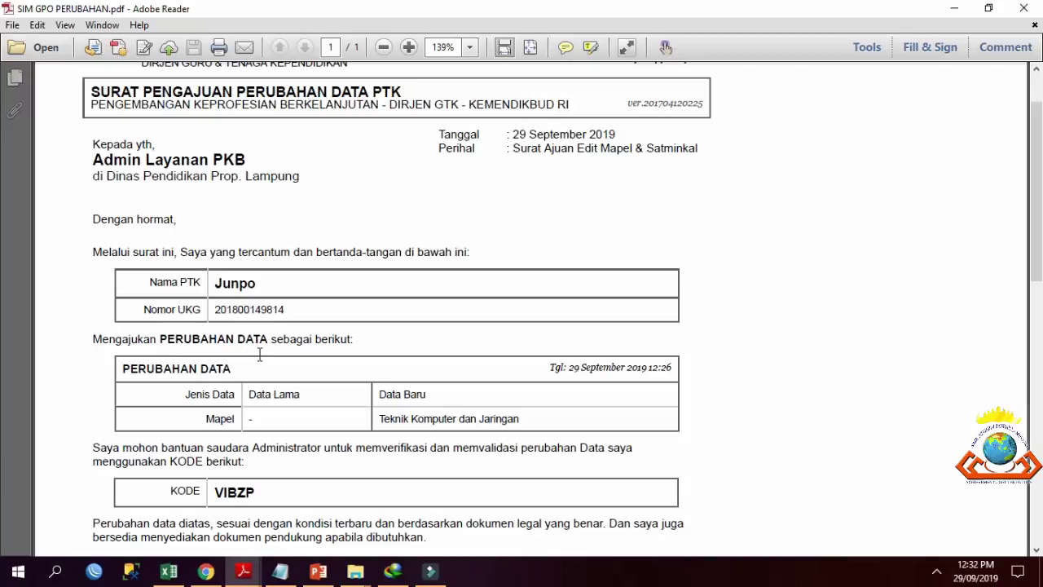
scroll(395, 273, "up", 2)
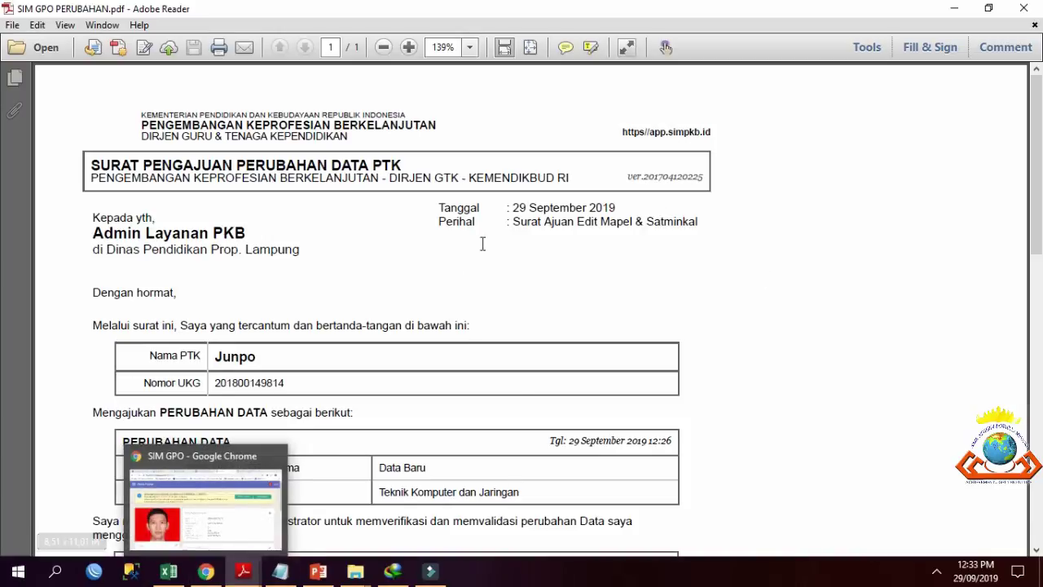
- Switch back to the SIM GPO profile in Chrome and recheck the employment, PKP subject and SATMINKAL data
left_click(206, 572)
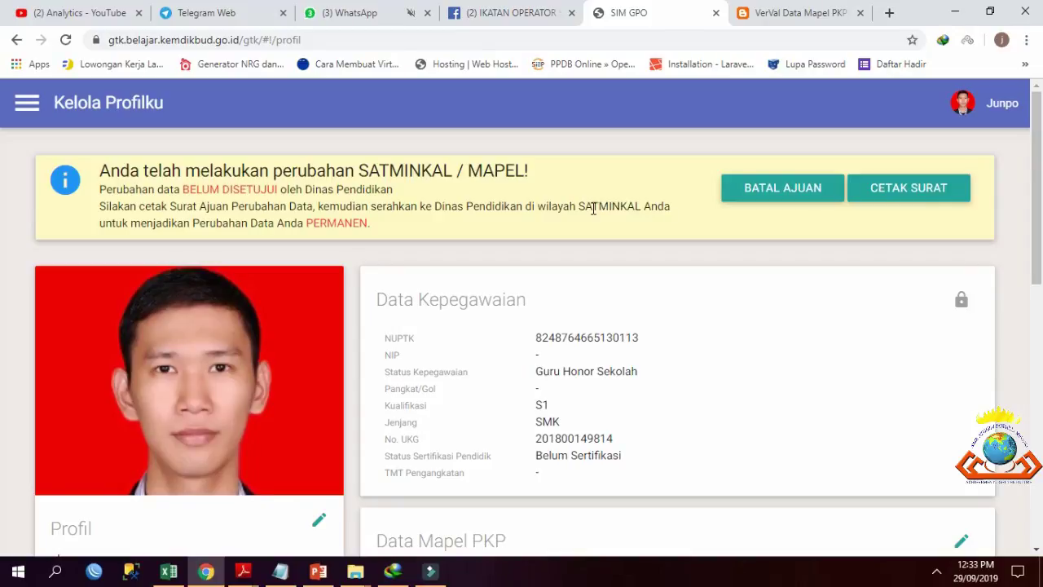
scroll(594, 209, "down", 2)
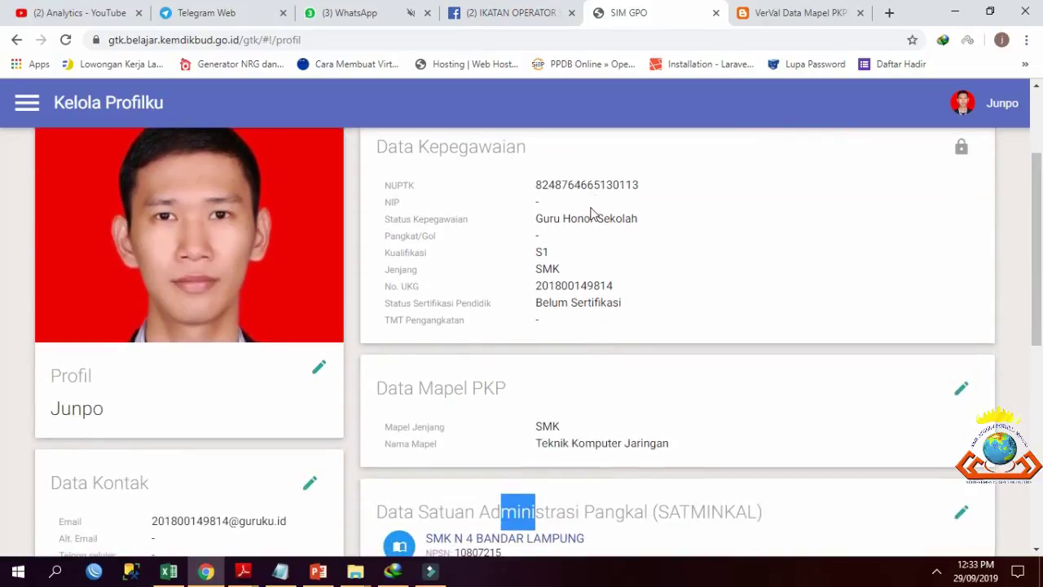
left_click_drag(600, 184, 540, 301)
left_click(554, 289)
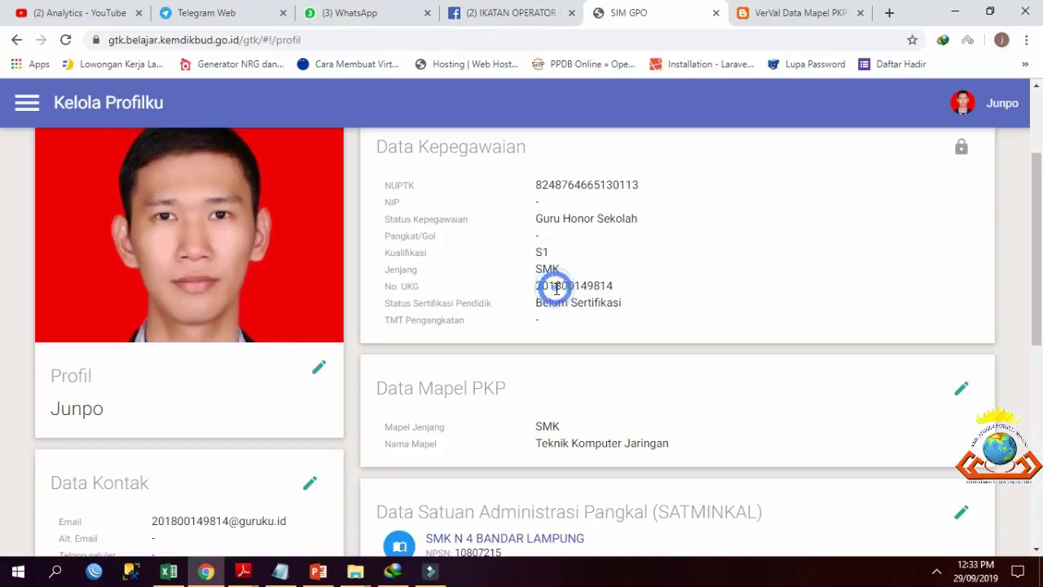
scroll(546, 294, "down", 1)
triple_click(624, 339)
left_click_drag(624, 339, 542, 366)
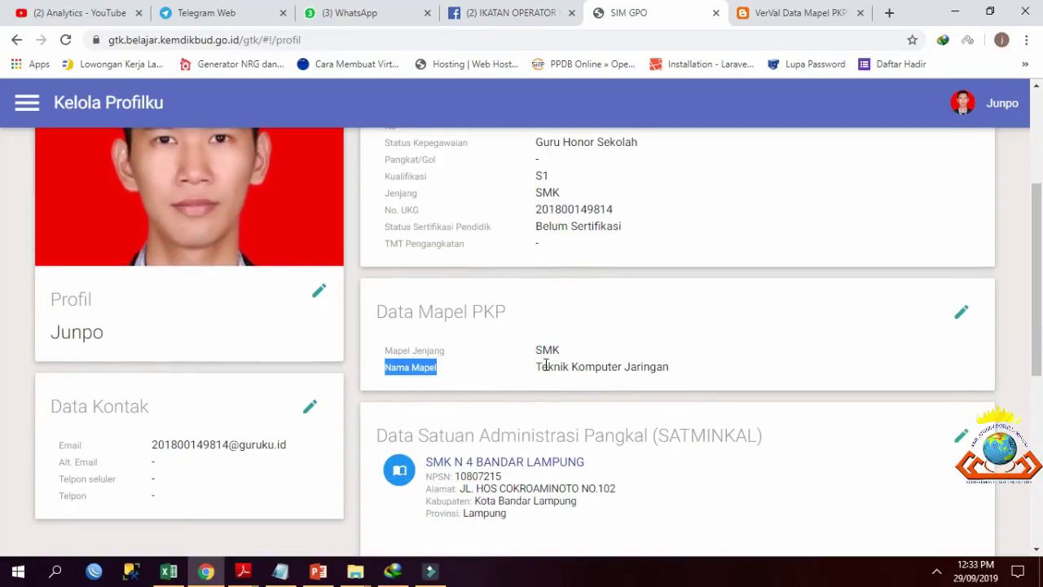
left_click(542, 366)
scroll(673, 383, "down", 1)
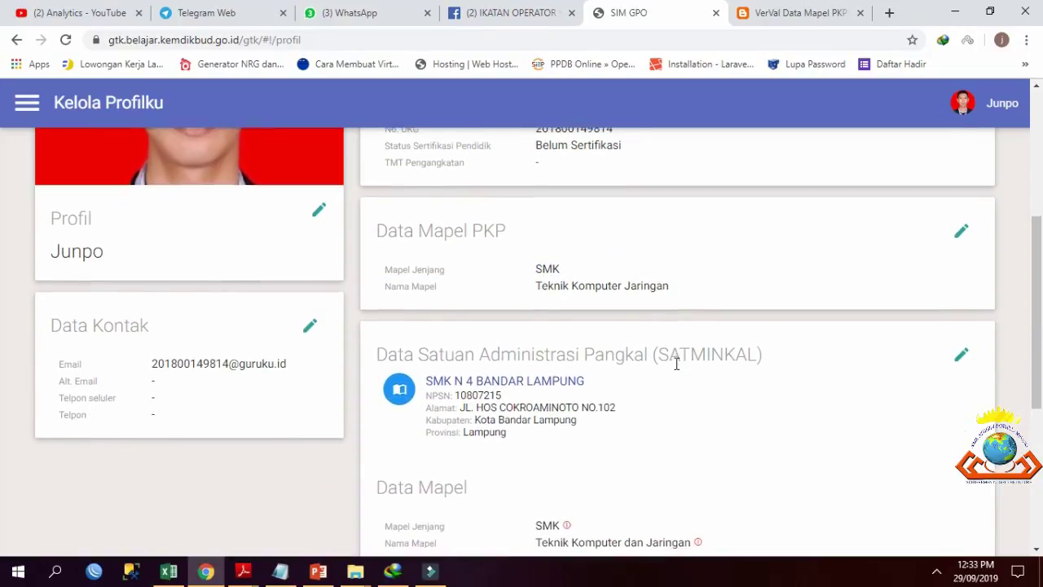
- Open the edit form for the SATMINKAL school and subject, examine its entries and return to the profile without saving
scroll(688, 361, "down", 1)
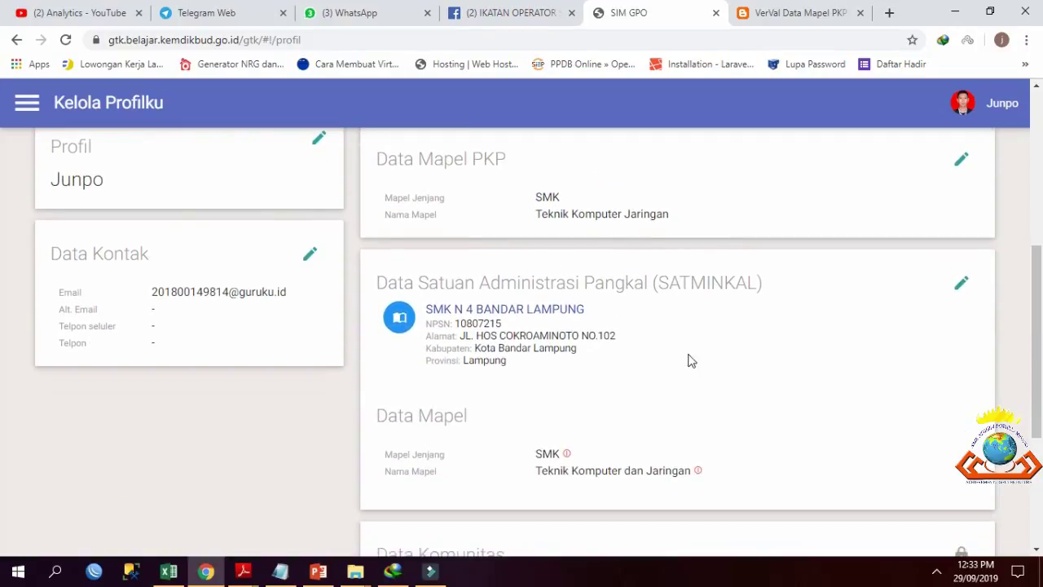
left_click(959, 285)
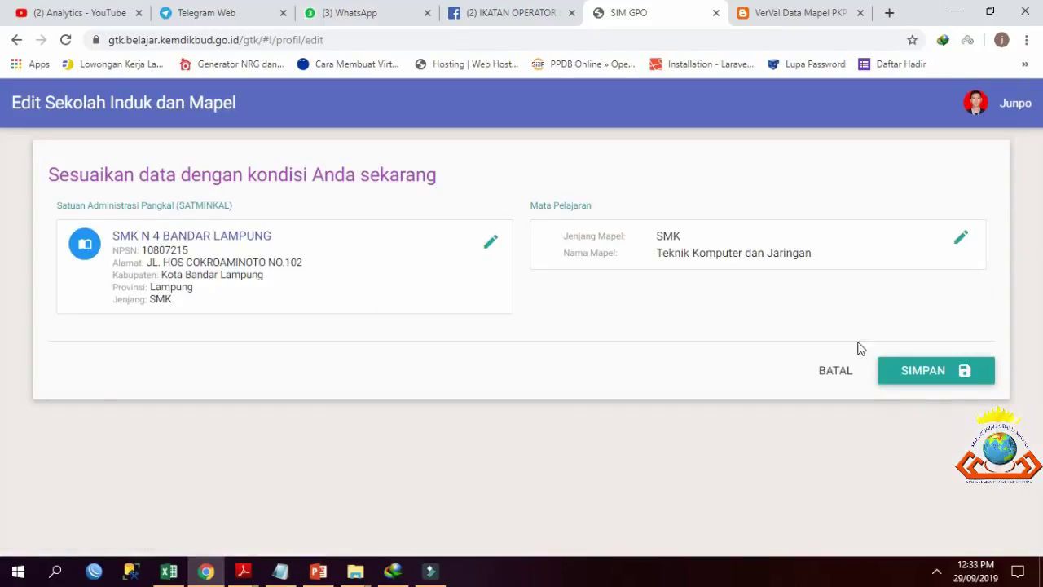
left_click(825, 372)
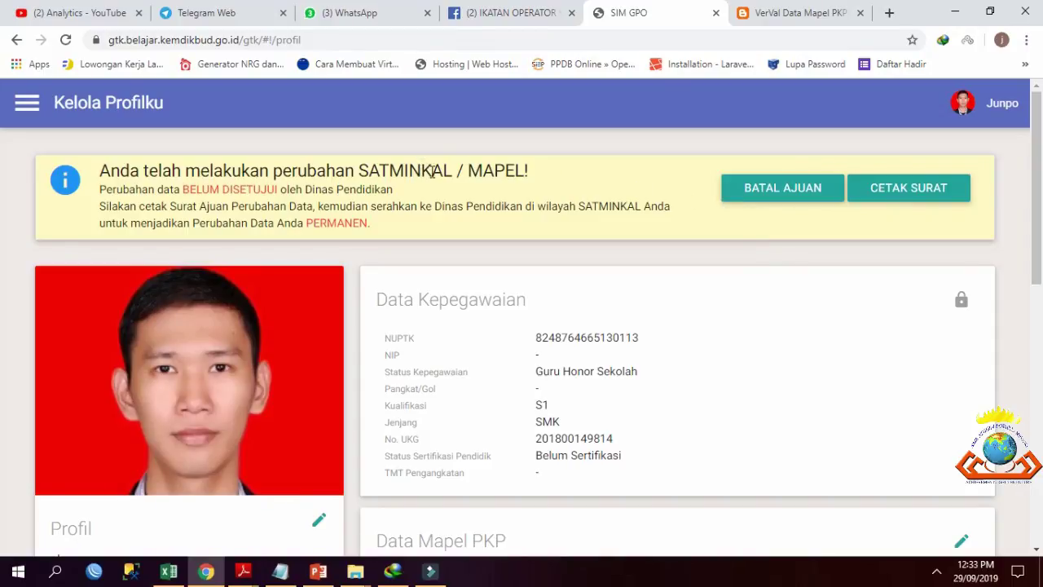
- Review the profile from Data Kepegawaian through Data Mapel PKP, SATMINKAL, Data Mapel and Data Komunitas, and return to the change notice
scroll(540, 256, "down", 1)
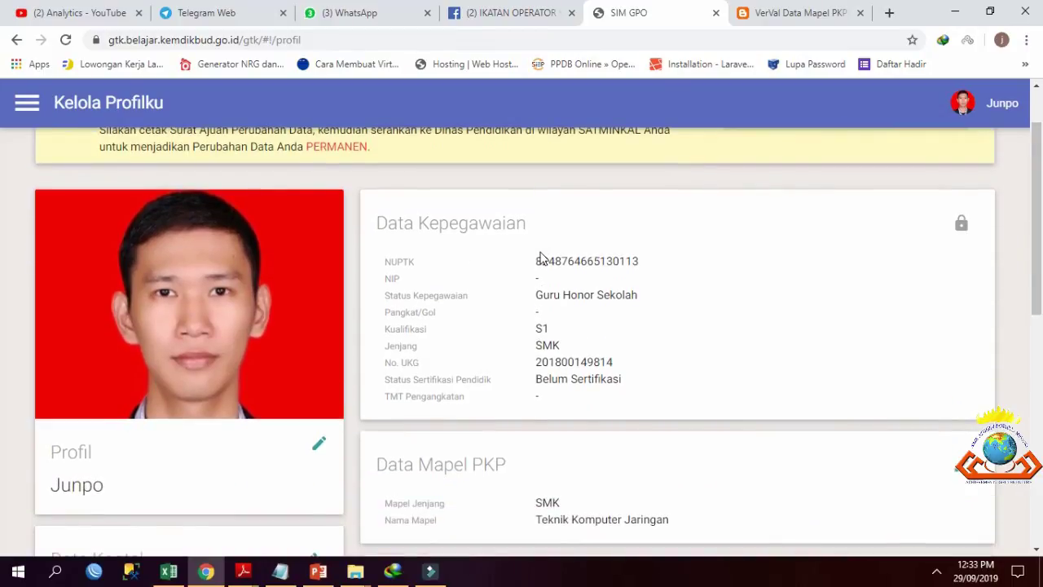
scroll(540, 258, "down", 2)
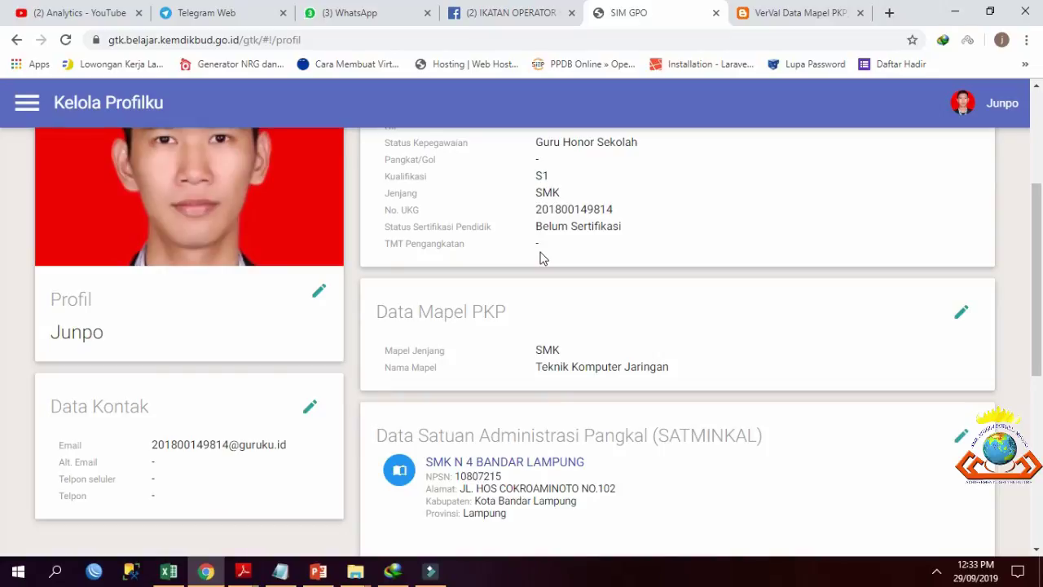
scroll(544, 258, "down", 2)
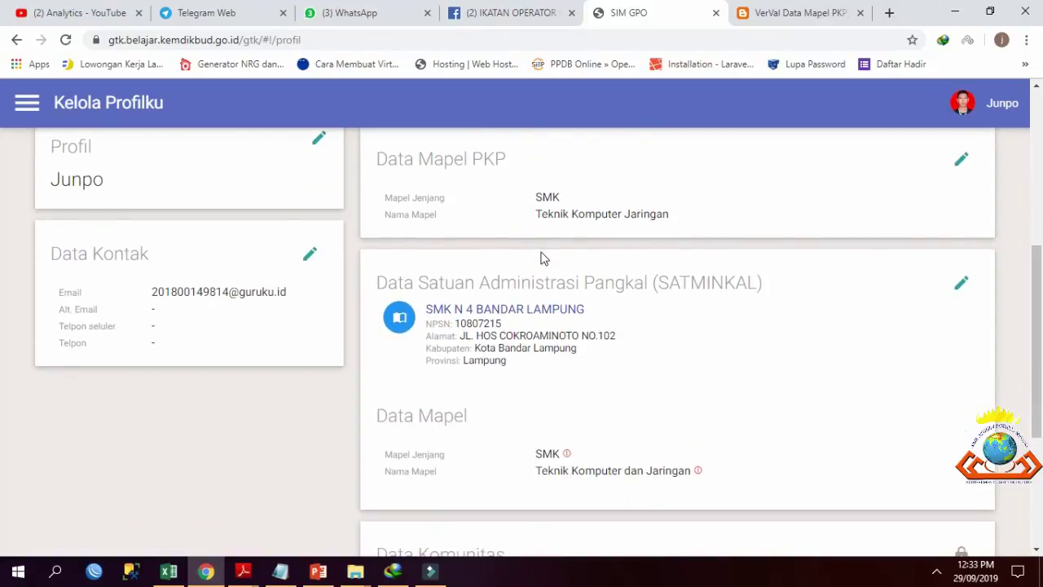
scroll(543, 258, "down", 1)
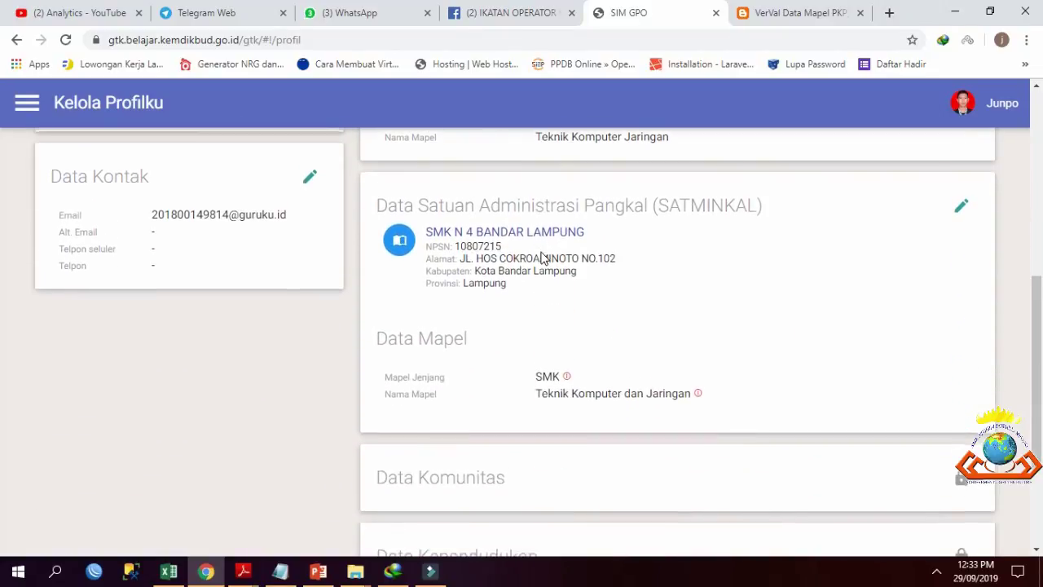
scroll(543, 258, "down", 2)
scroll(544, 258, "up", 6)
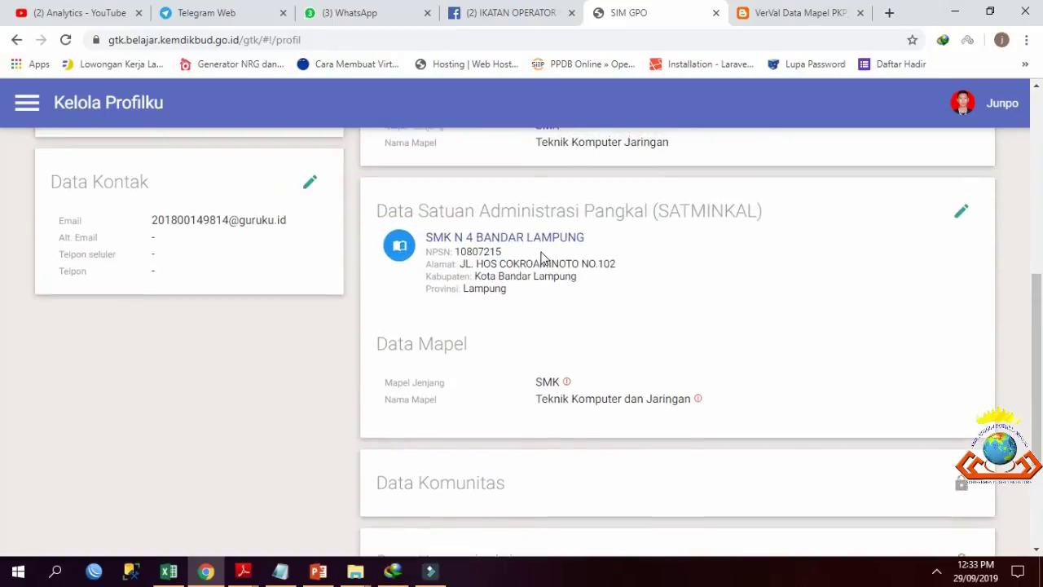
scroll(541, 253, "up", 1)
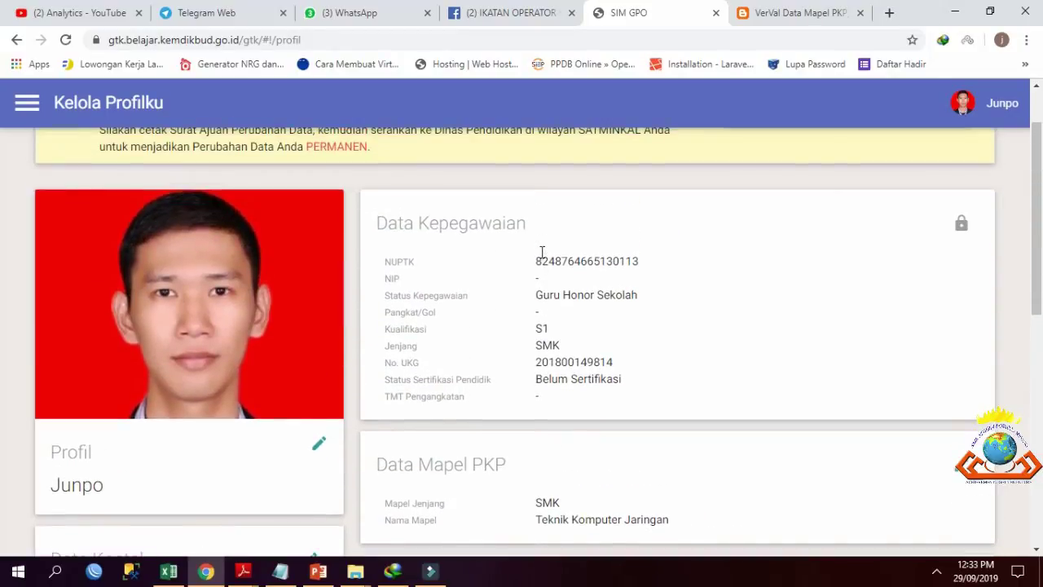
scroll(543, 259, "up", 1)
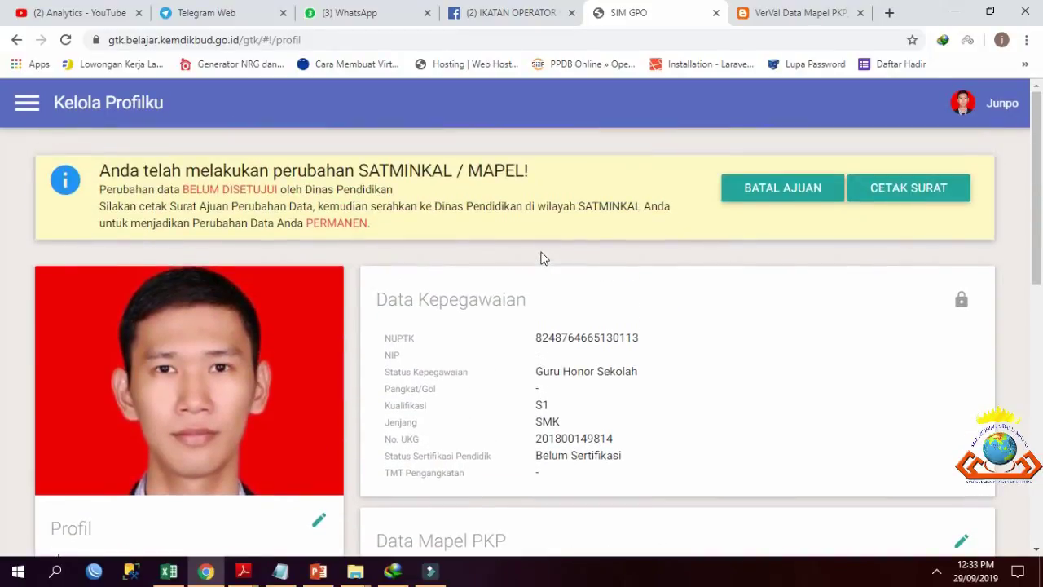